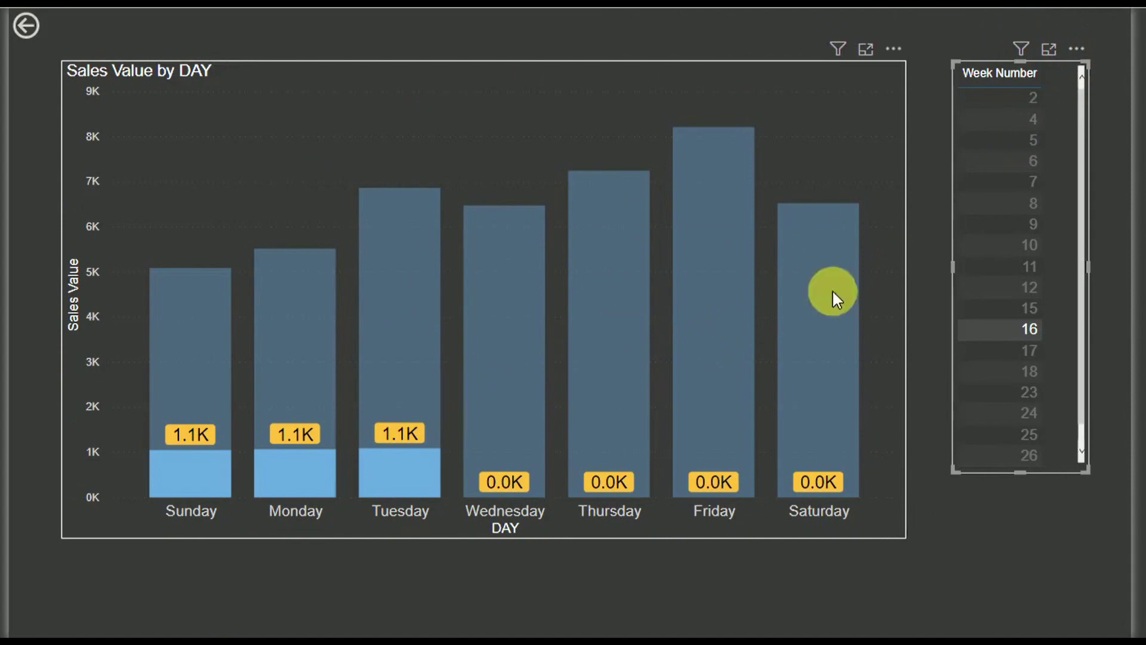
Test the chart's Saturday and week 12, 16 and 5 filters, then start a new Sales Data column.
{"action": "left_click", "coordinate": [782, 291]}
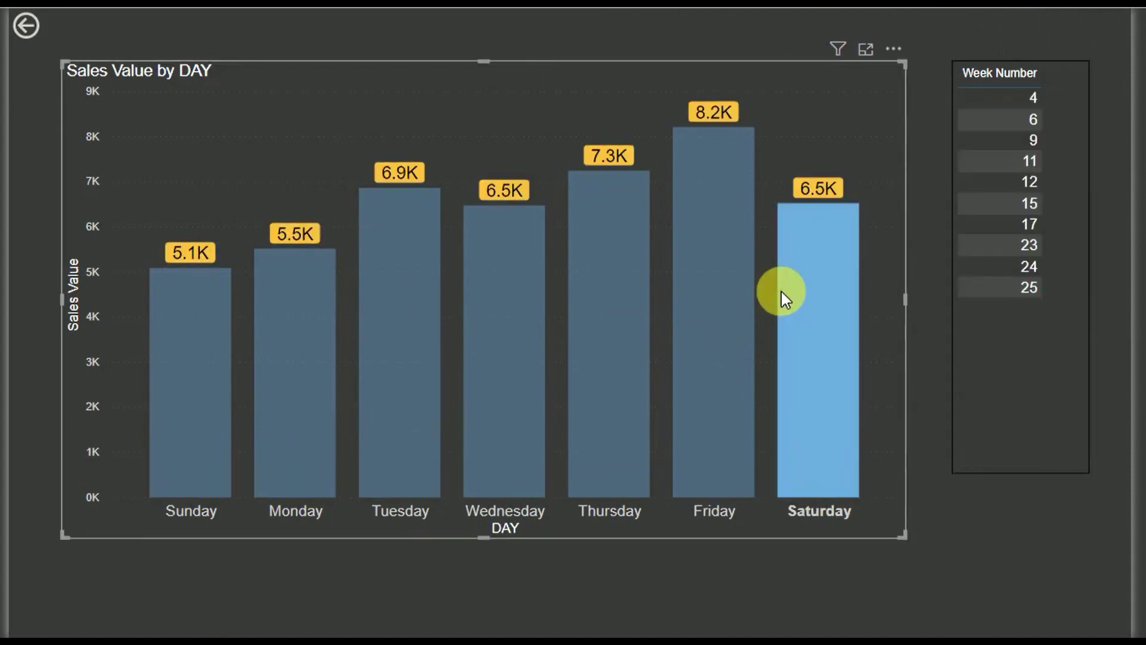
{"action": "left_click", "coordinate": [781, 291]}
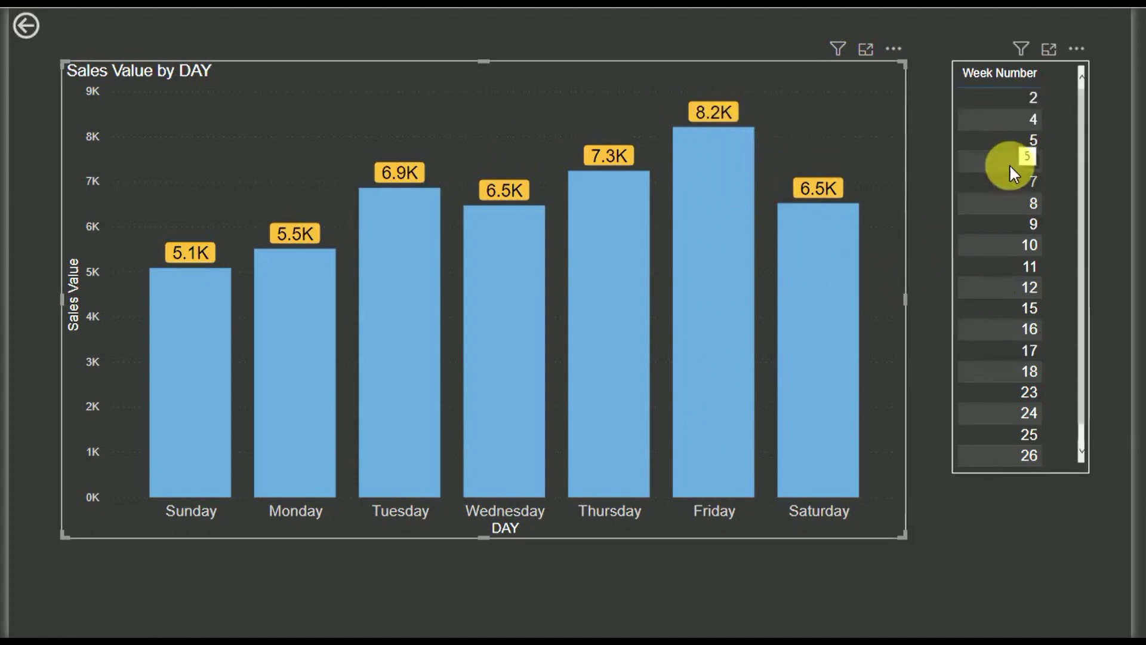
{"action": "left_click", "coordinate": [1014, 289]}
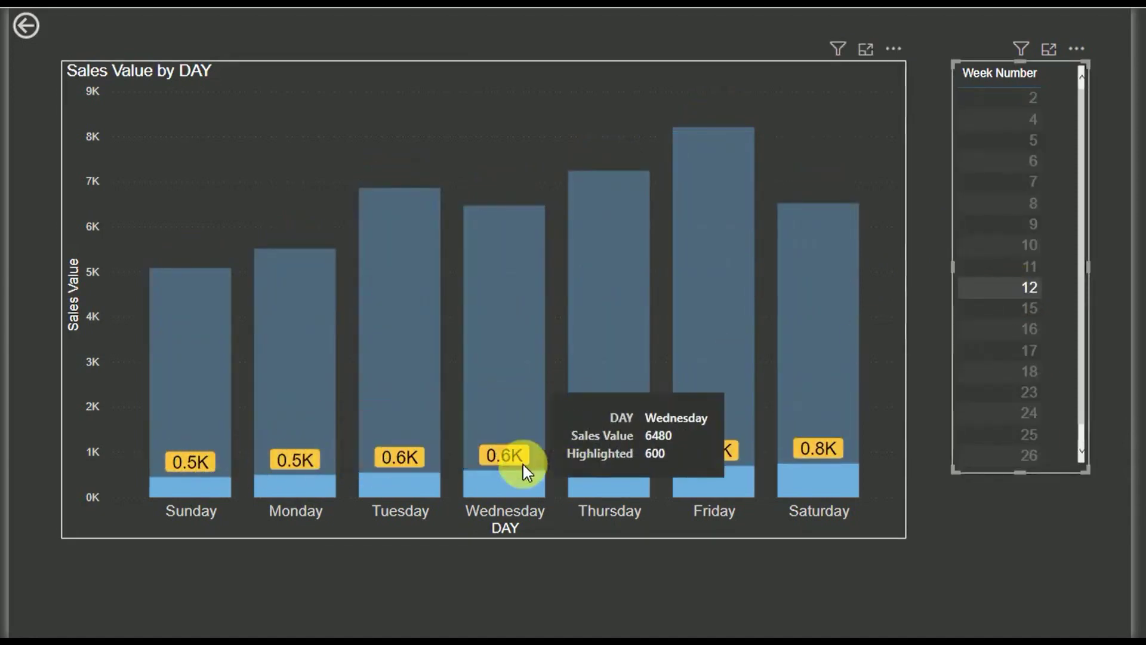
{"action": "left_click", "coordinate": [1001, 336]}
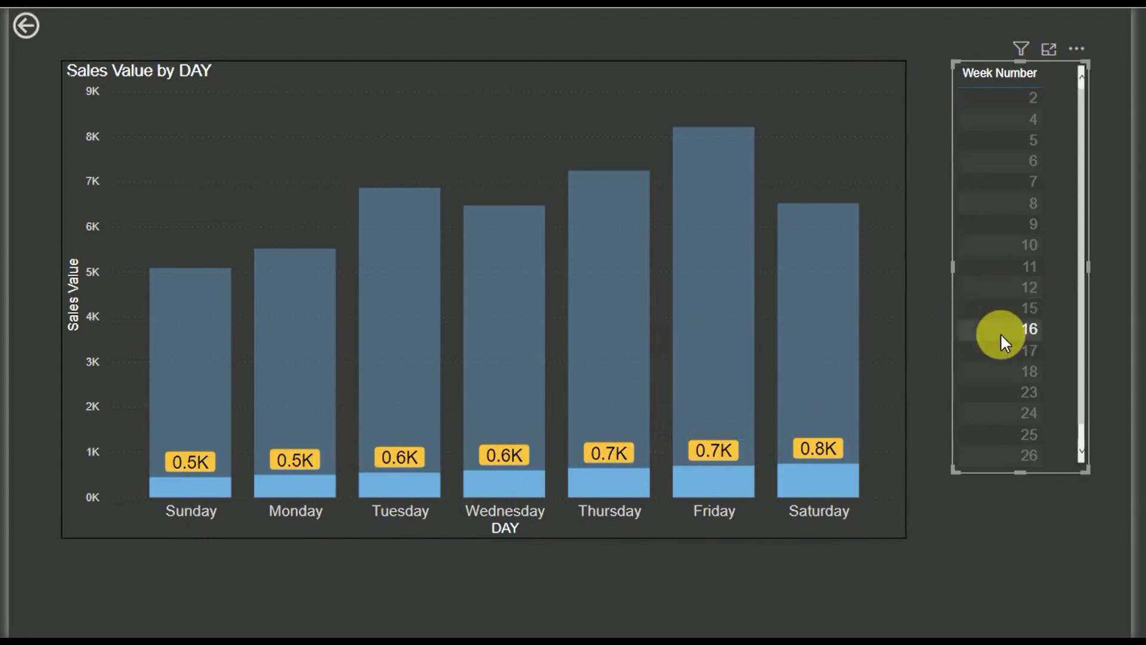
{"action": "left_click", "coordinate": [1026, 149]}
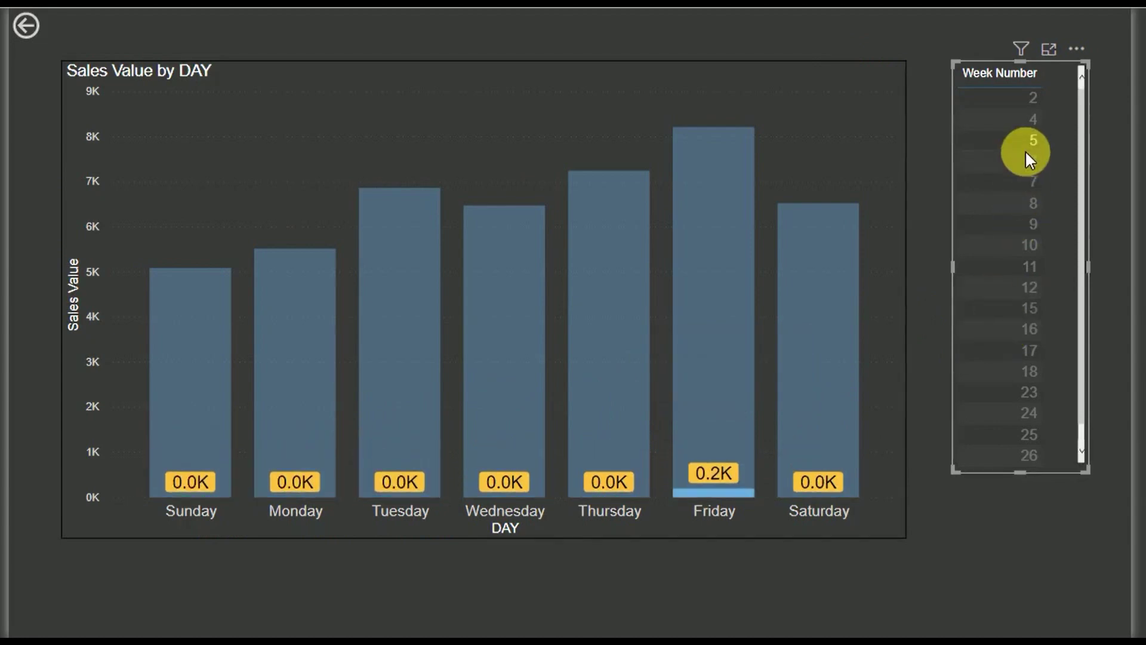
{"action": "left_click", "coordinate": [1025, 149]}
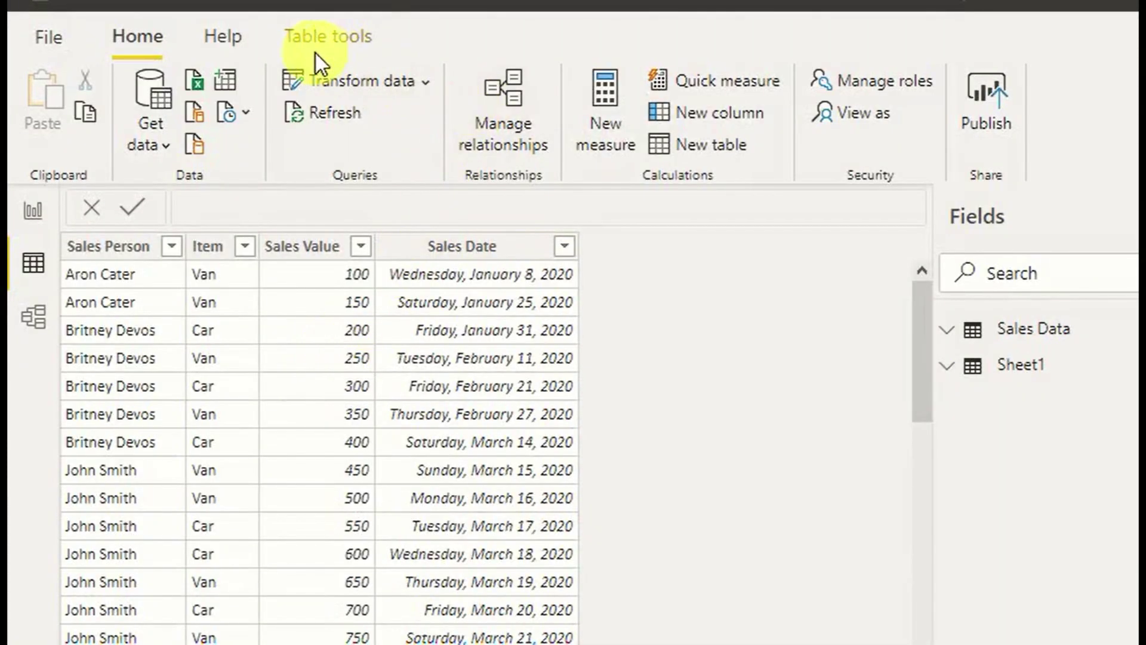
{"action": "left_click", "coordinate": [721, 117]}
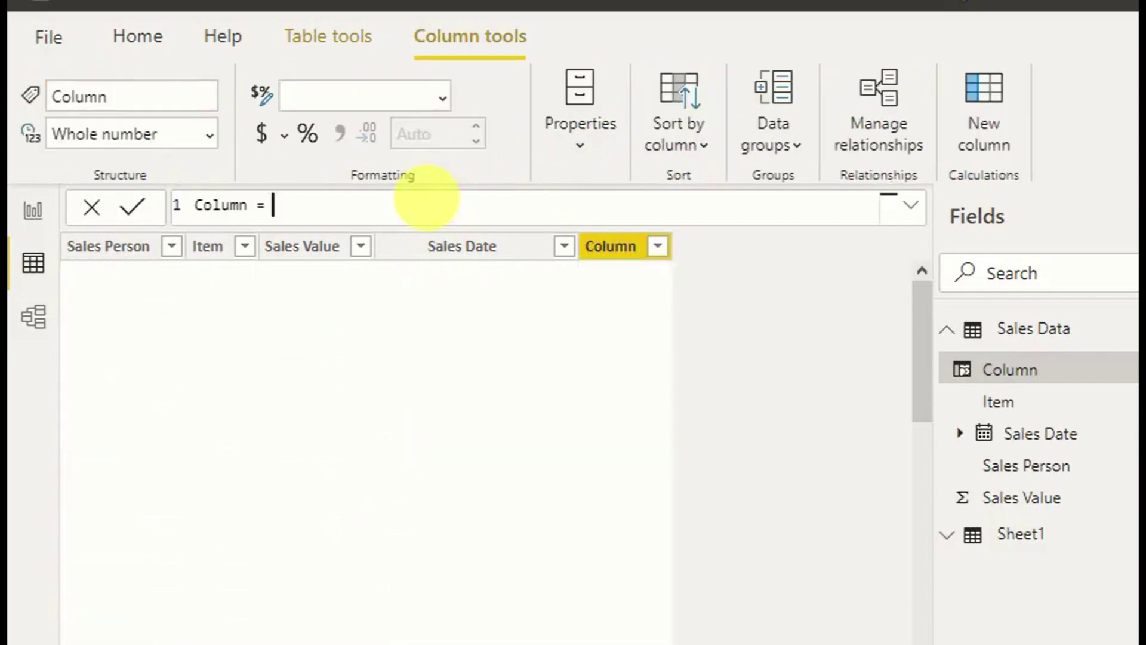
Create the column Week Number = WEEKNUM('Sales Data'[Sales Date],1) in Sales Data.
{"action": "double_click", "coordinate": [222, 206]}
{"action": "type", "text": "Week Nu"}
{"action": "key", "text": "BackSpace"}
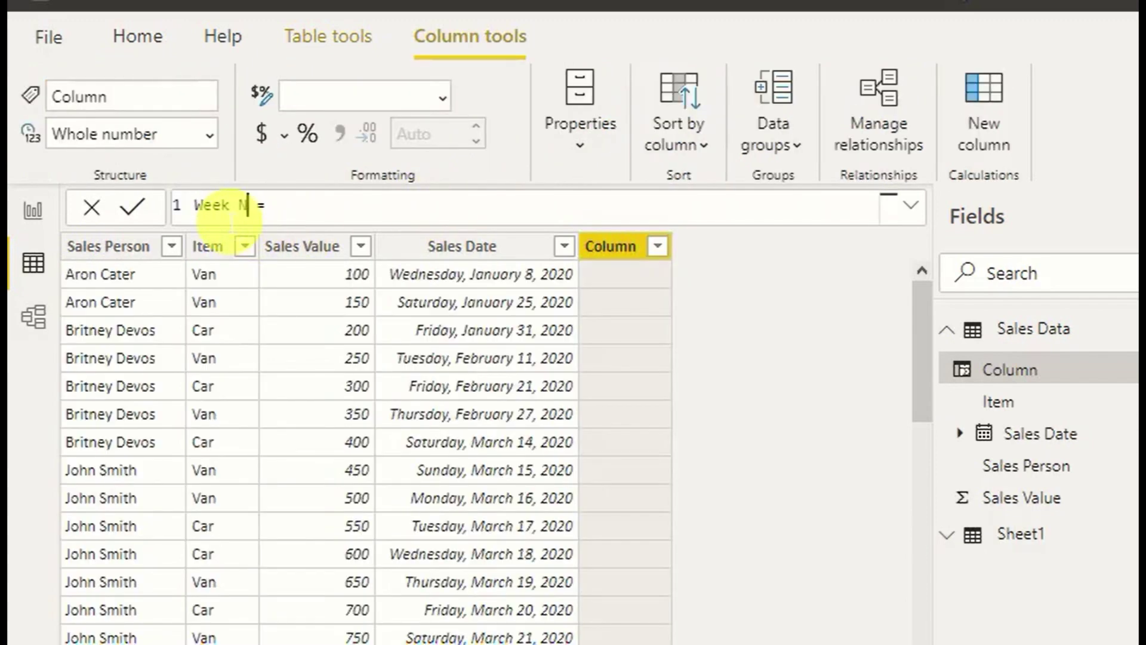
{"action": "type", "text": "umber"}
{"action": "key", "text": "Right"}
{"action": "key", "text": "Right"}
{"action": "type", "text": "WEE"}
{"action": "key", "text": "Down"}
{"action": "key", "text": "Tab"}
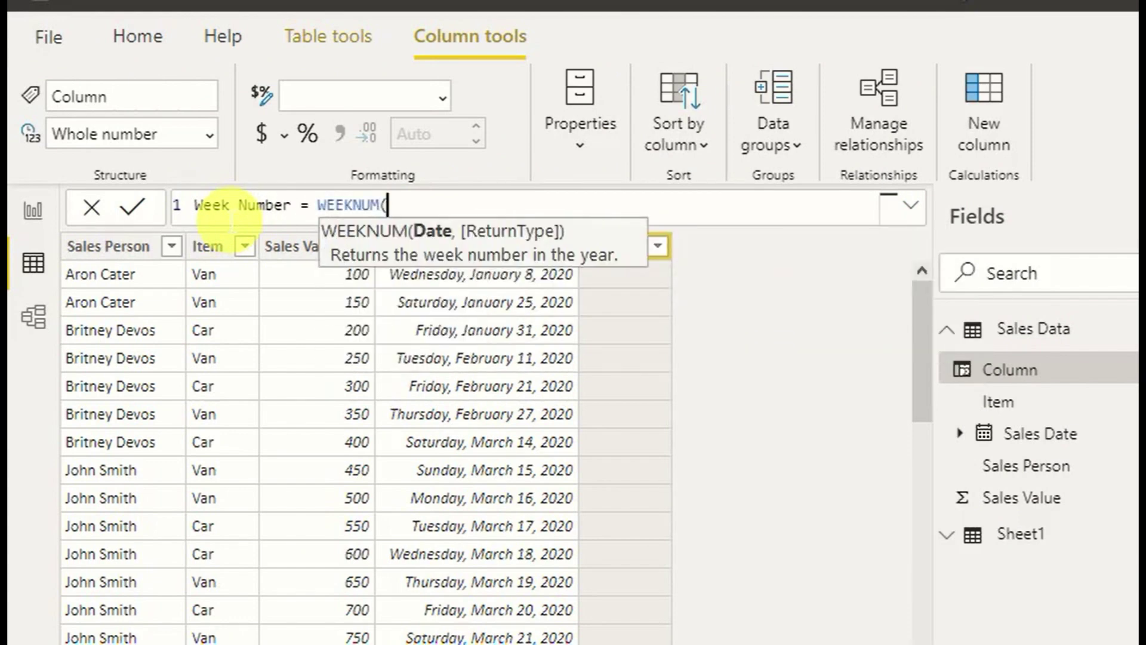
{"action": "type", "text": "Sa"}
{"action": "key", "text": "Down"}
{"action": "key", "text": "Down"}
{"action": "key", "text": "Tab"}
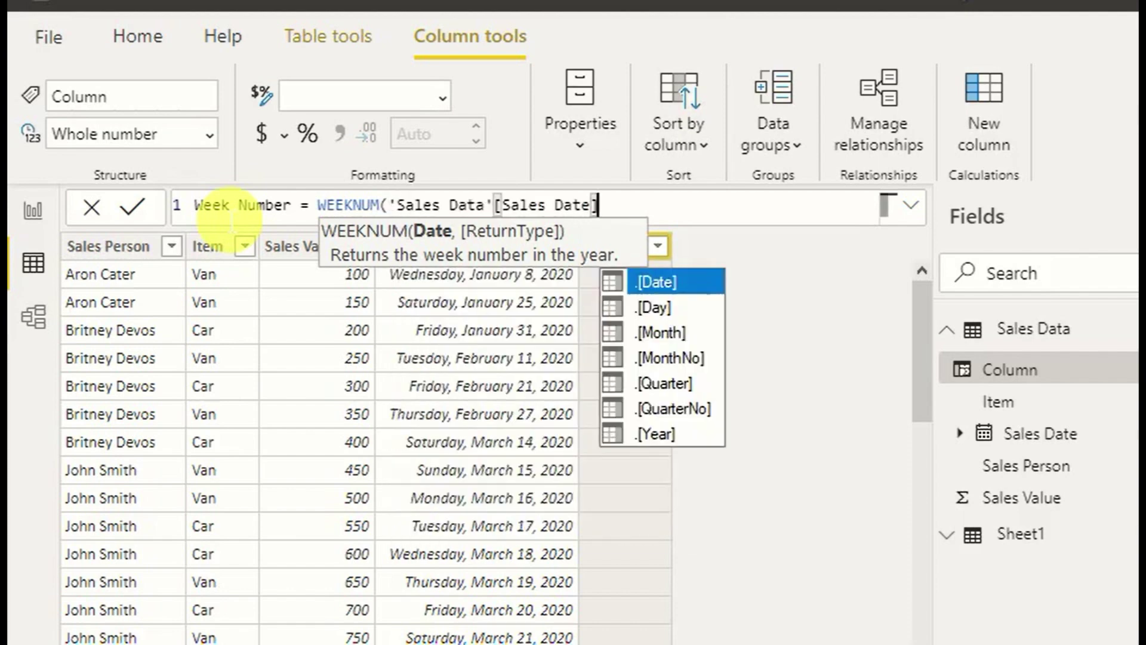
{"action": "type", "text": ",1"}
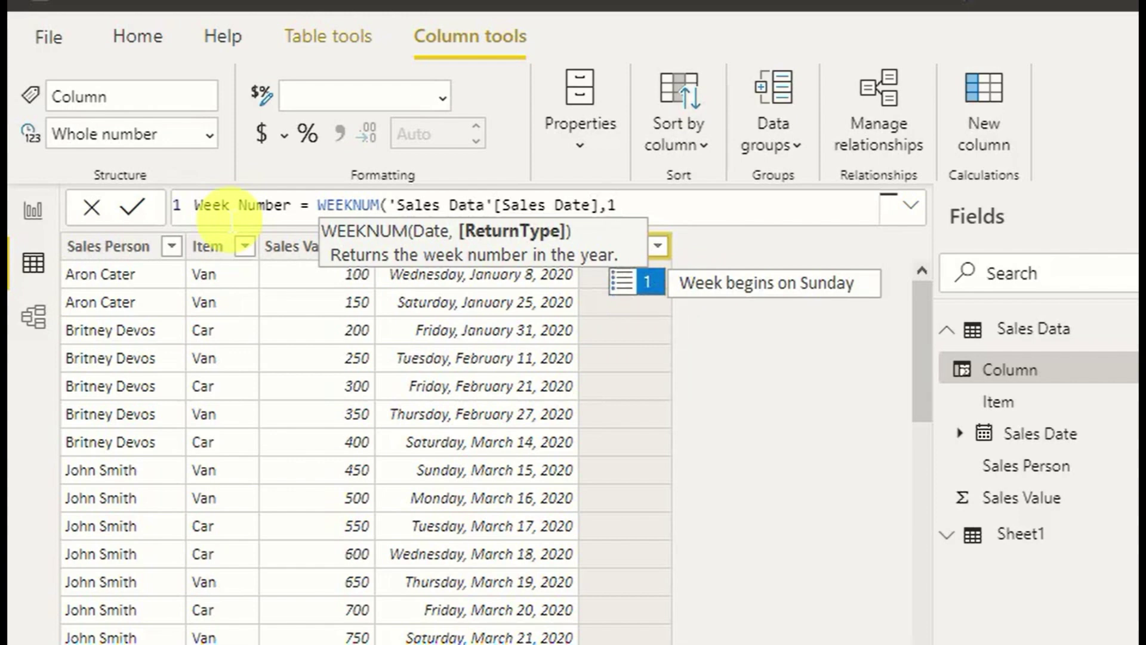
{"action": "type", "text": ")"}
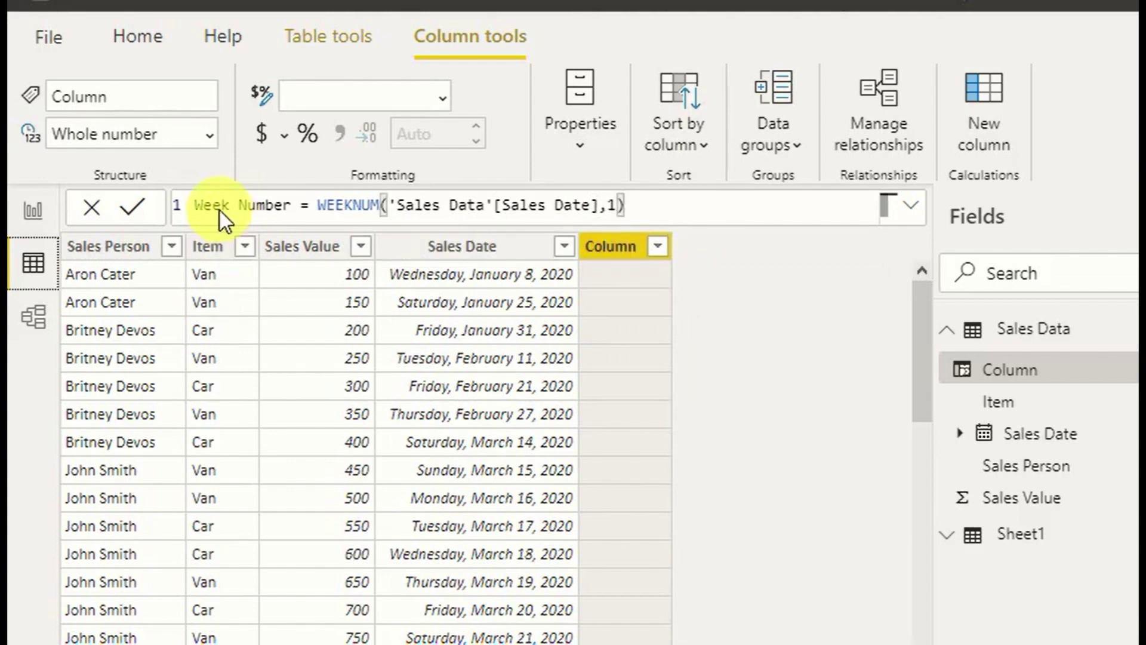
{"action": "key", "text": "Return"}
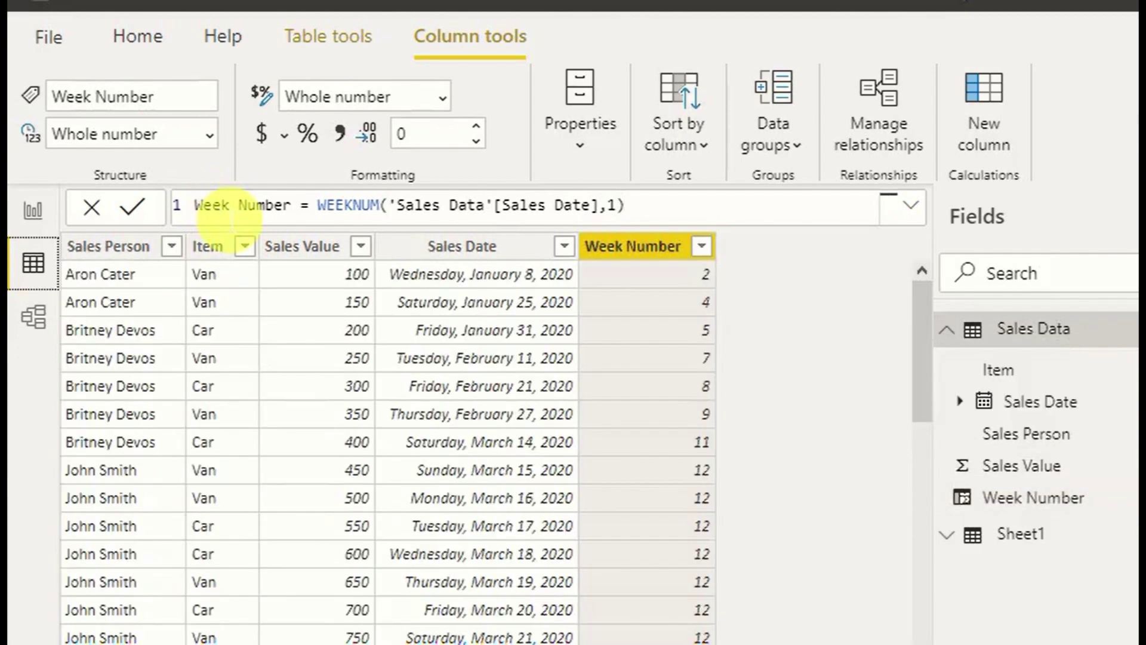
{"action": "left_click", "coordinate": [874, 297]}
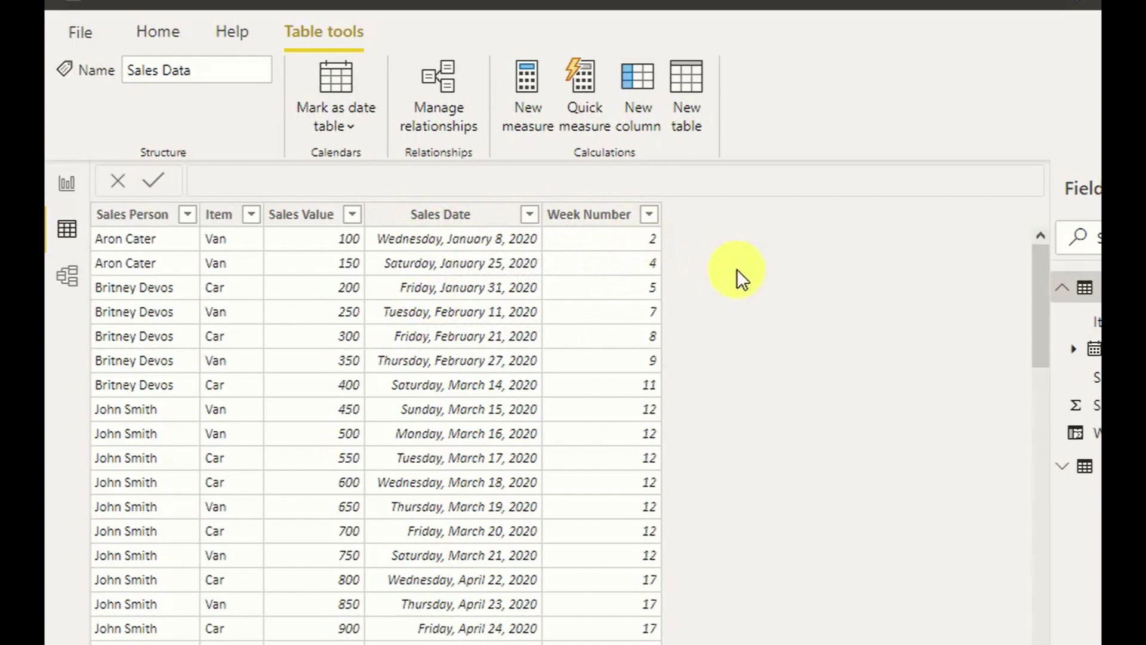
Add Day = FORMAT('Sales Data'[Sales Date],"dddd") to Sales Data and return to the report page.
{"action": "left_click", "coordinate": [643, 114]}
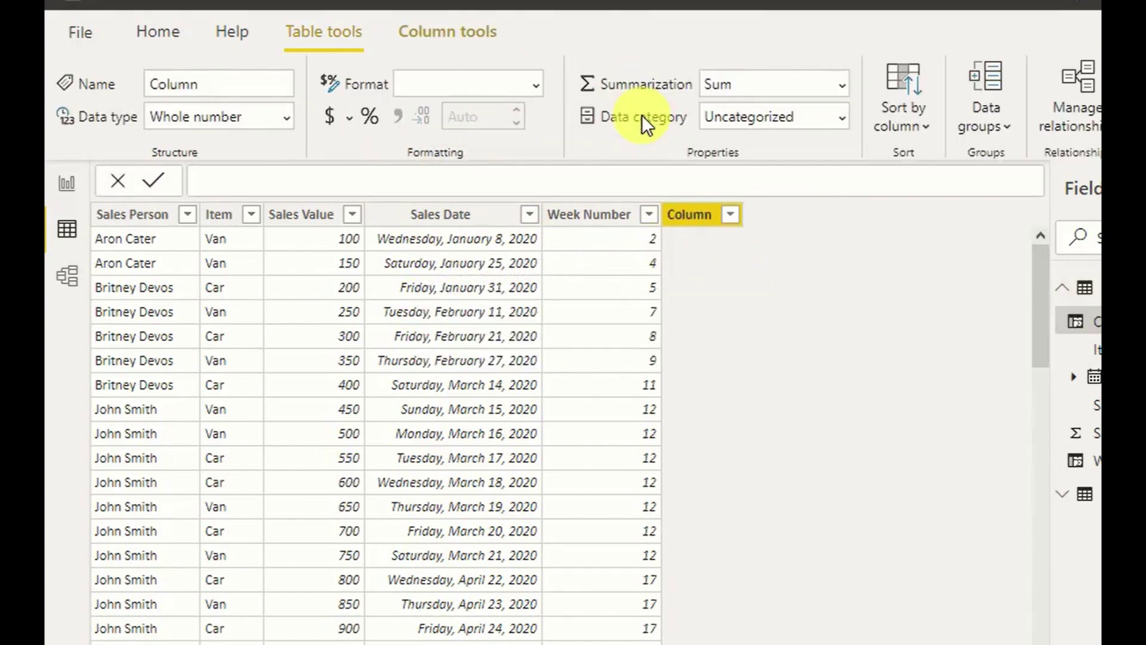
{"action": "double_click", "coordinate": [242, 186]}
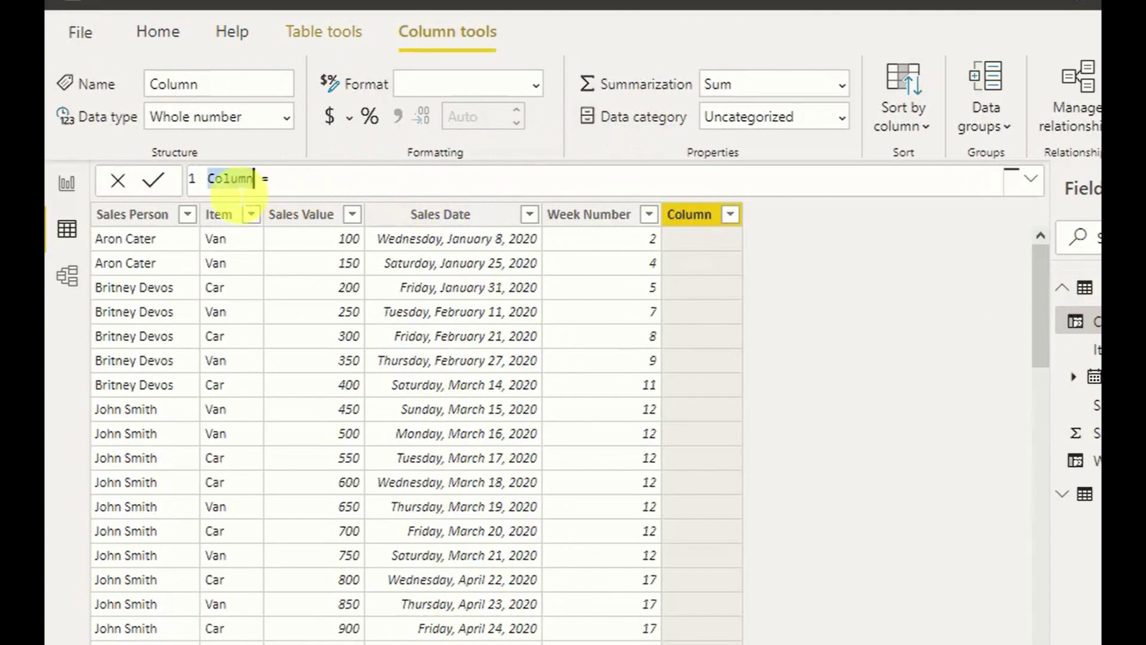
{"action": "type", "text": "Week"}
{"action": "key", "text": "BackSpace"}
{"action": "key", "text": "BackSpace"}
{"action": "key", "text": "BackSpace"}
{"action": "key", "text": "BackSpace"}
{"action": "type", "text": "Day"}
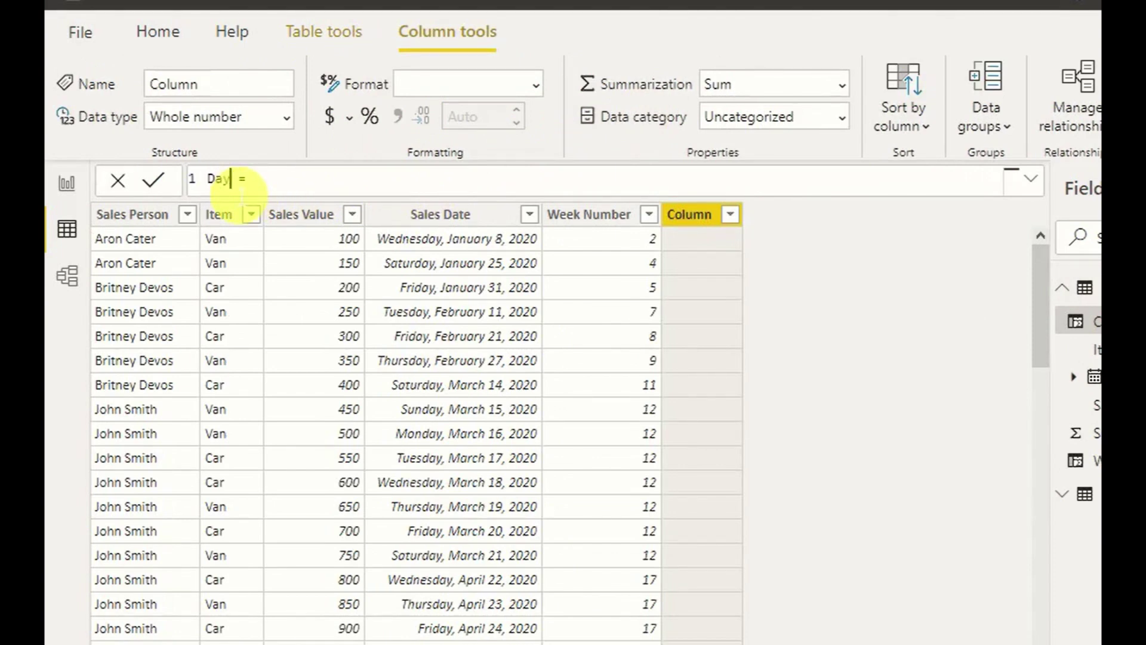
{"action": "key", "text": "End"}
{"action": "type", "text": "FORMAT("}
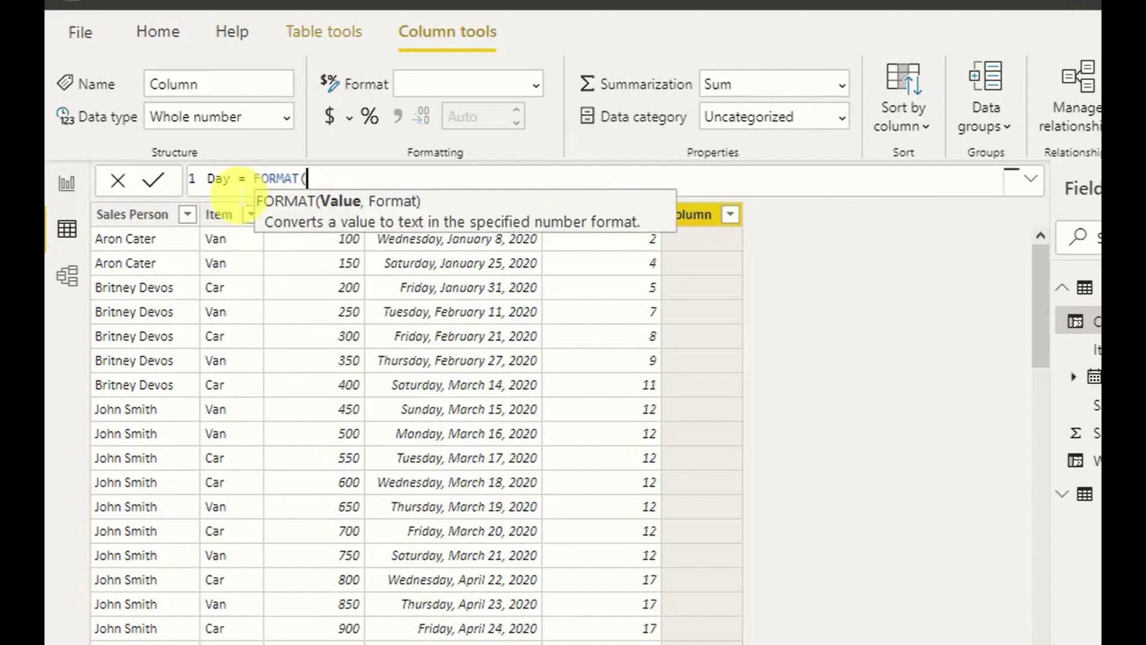
{"action": "type", "text": "SA"}
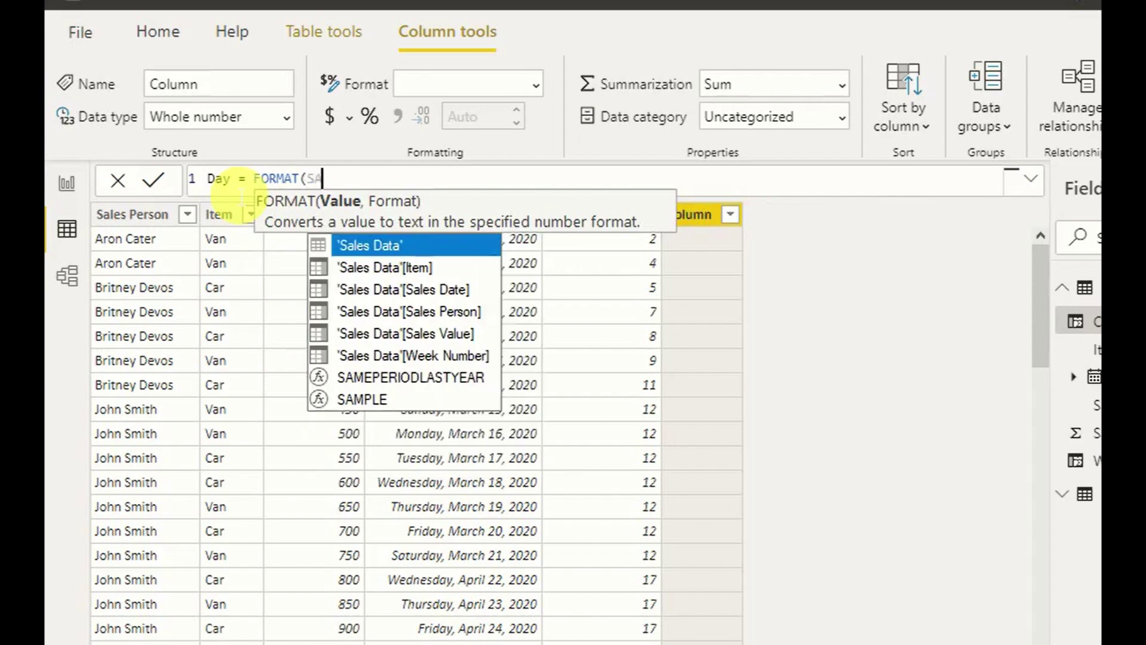
{"action": "key", "text": "Down"}
{"action": "key", "text": "Down"}
{"action": "key", "text": "Tab"}
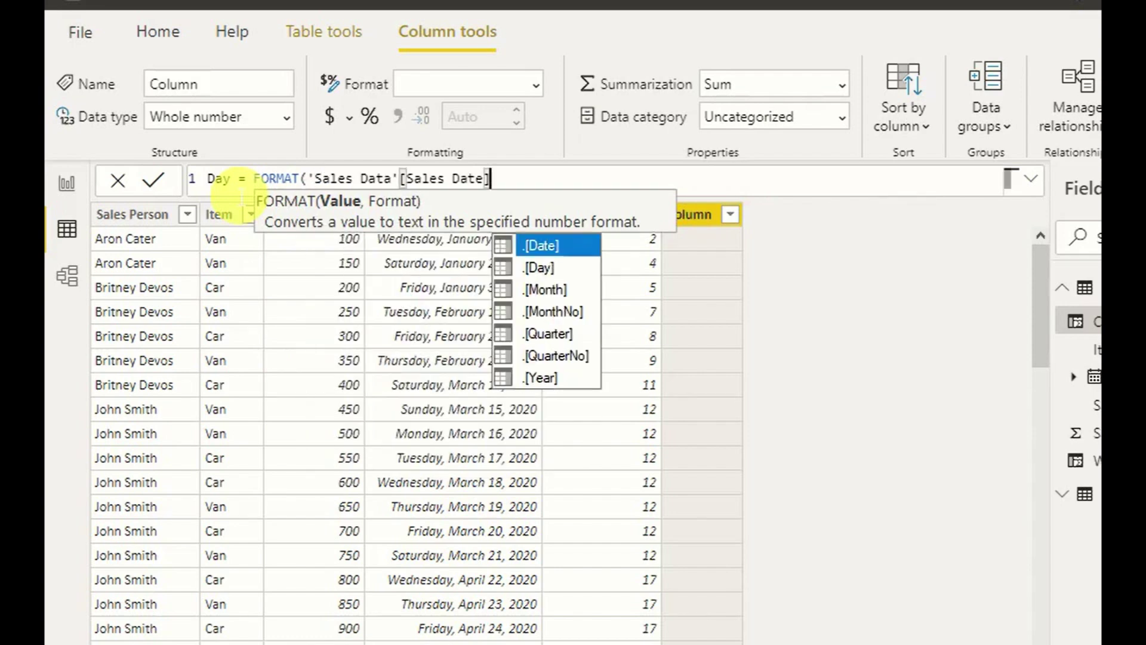
{"action": "type", "text": ","}
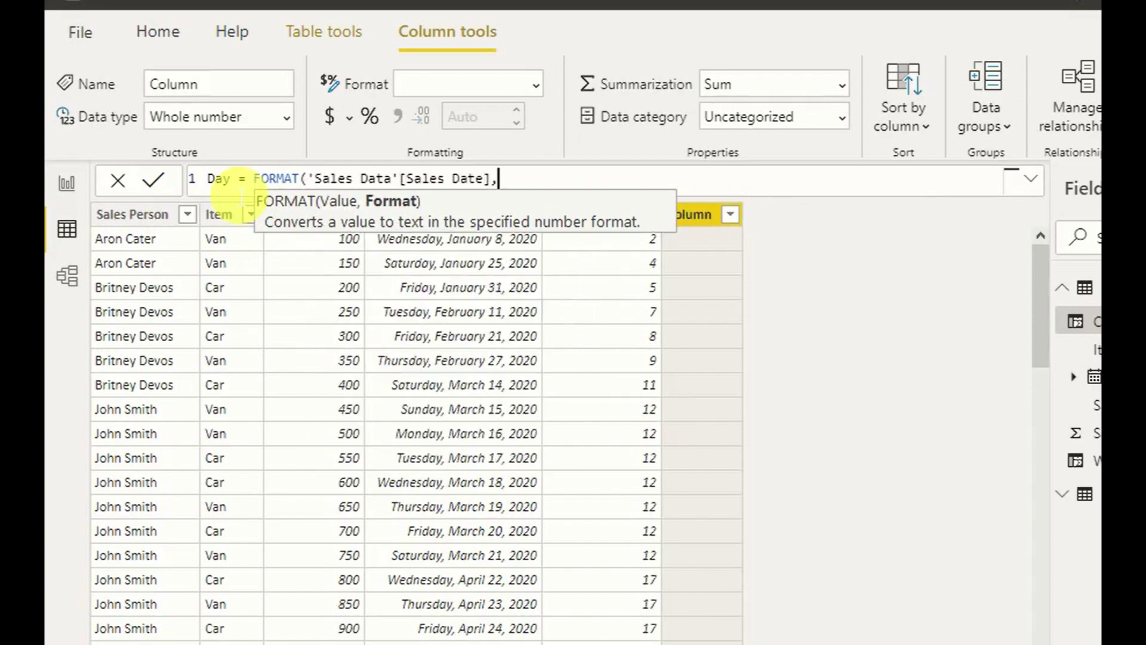
{"action": "type", "text": "\"\"\""}
{"action": "key", "text": "BackSpace"}
{"action": "key", "text": "Left"}
{"action": "type", "text": "dddd\")"}
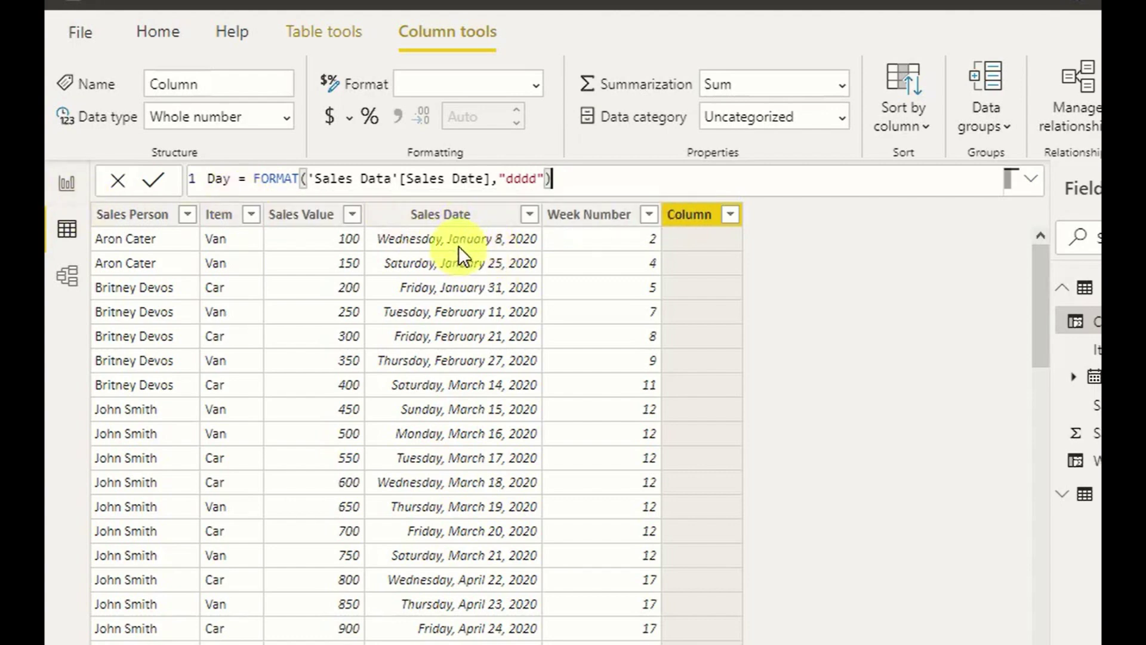
{"action": "key", "text": "Return"}
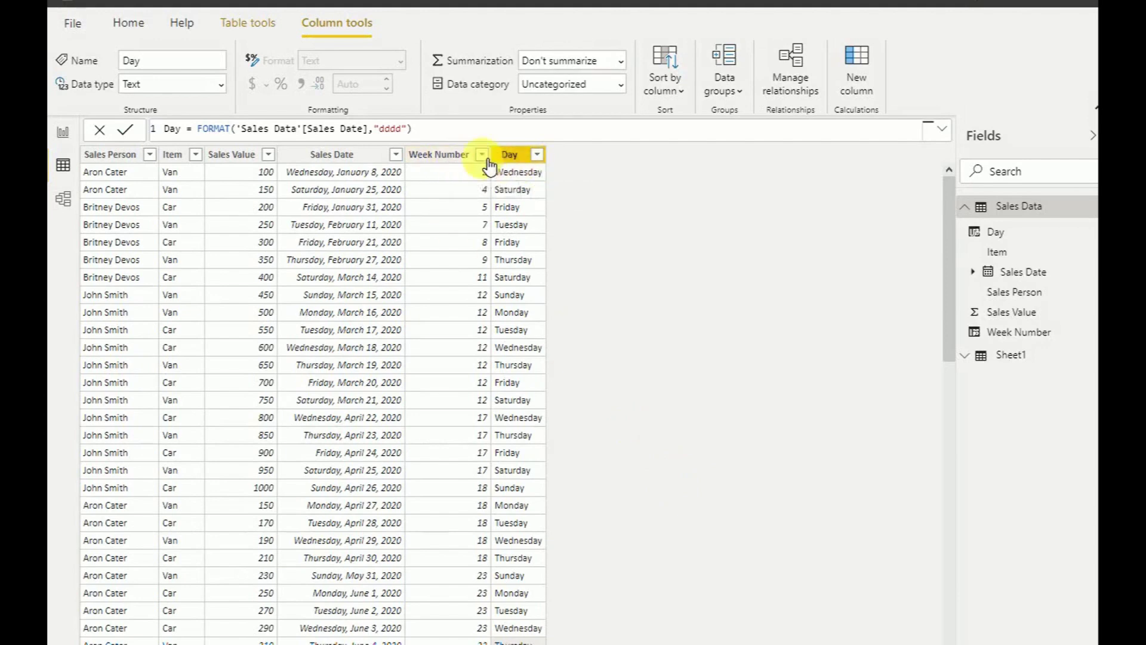
{"action": "left_click", "coordinate": [64, 132]}
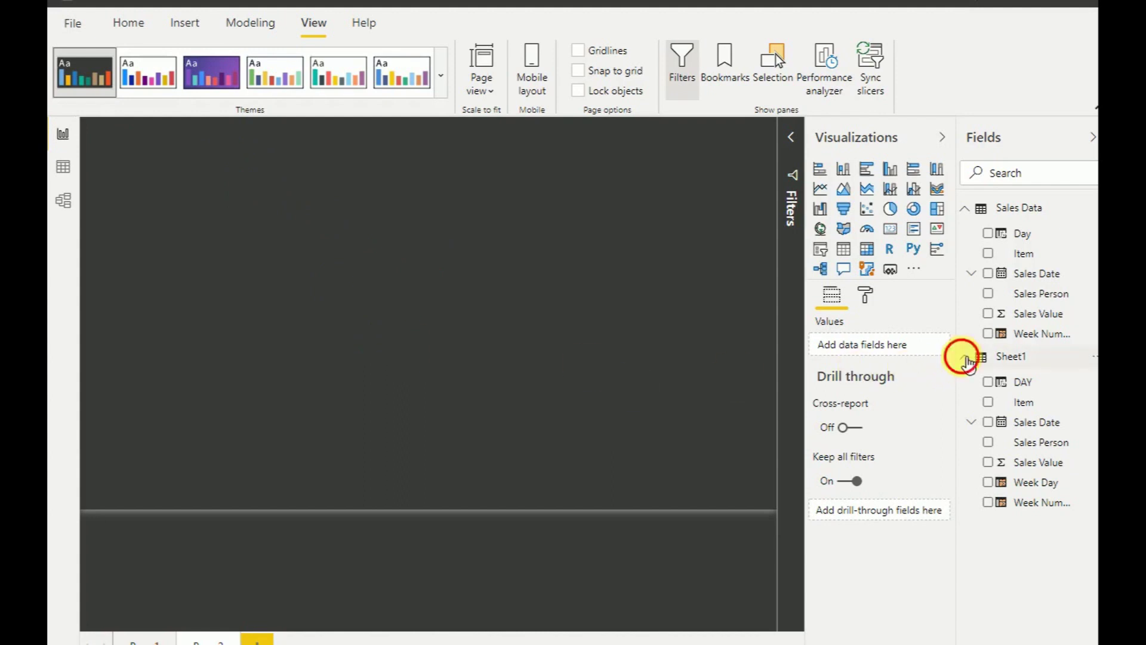
Insert a clustered column chart of Sales Value by Day, enlarged and centred on the page.
{"action": "left_click", "coordinate": [965, 357]}
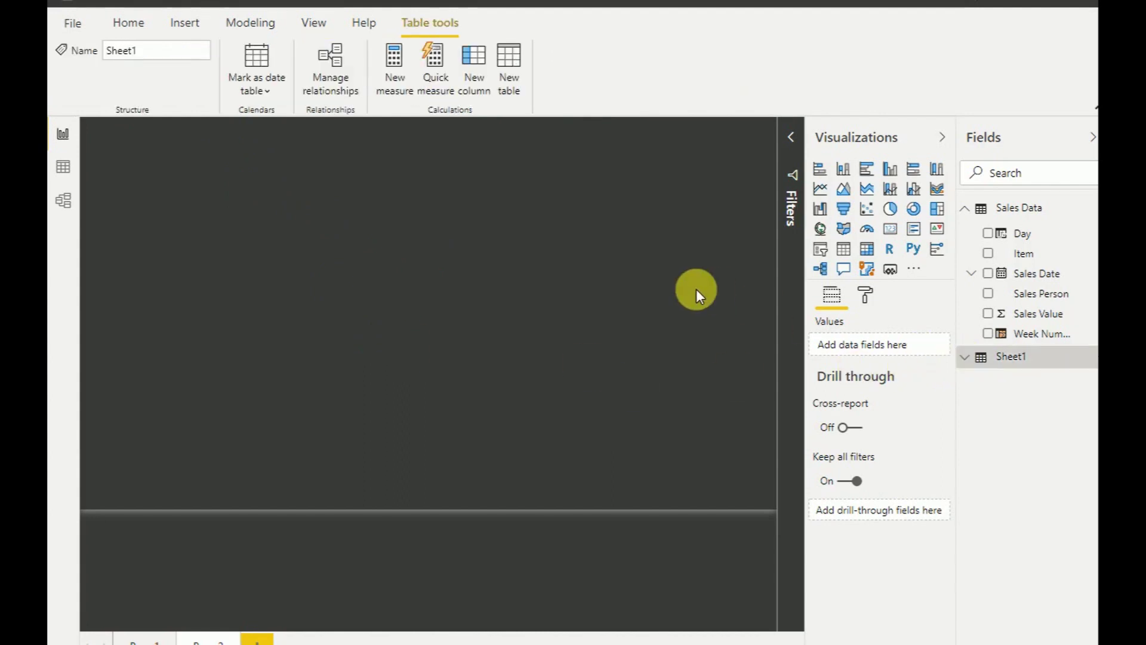
{"action": "left_click", "coordinate": [889, 169]}
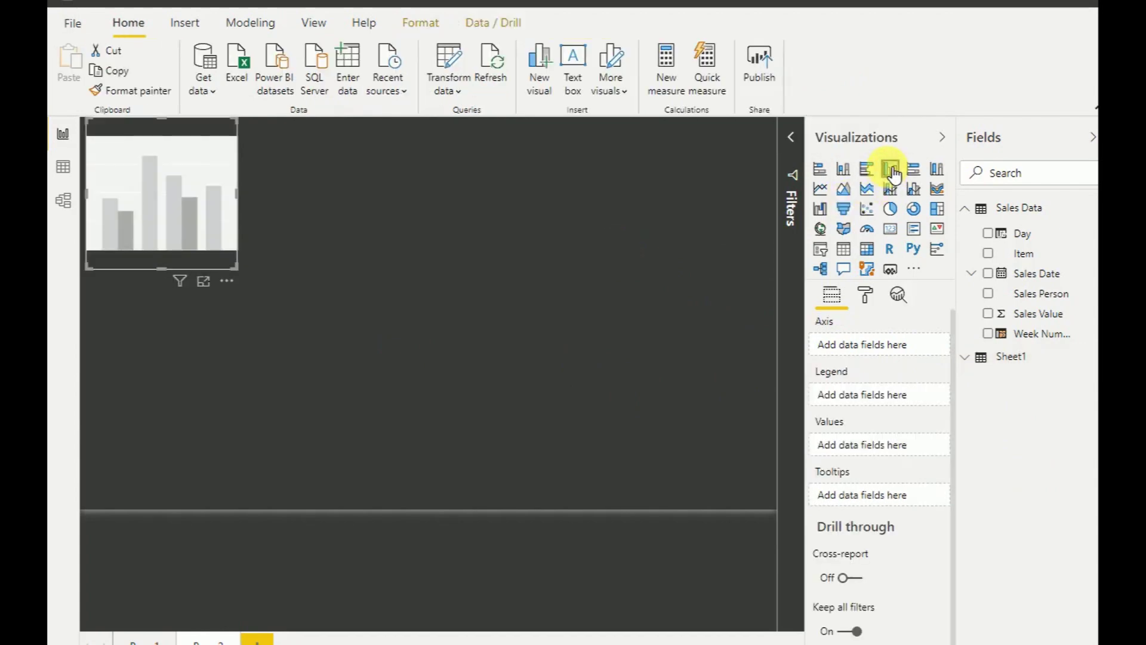
{"action": "left_click_drag", "start_coordinate": [197, 212], "coordinate": [280, 299]}
{"action": "left_click_drag", "start_coordinate": [314, 373], "coordinate": [646, 481]}
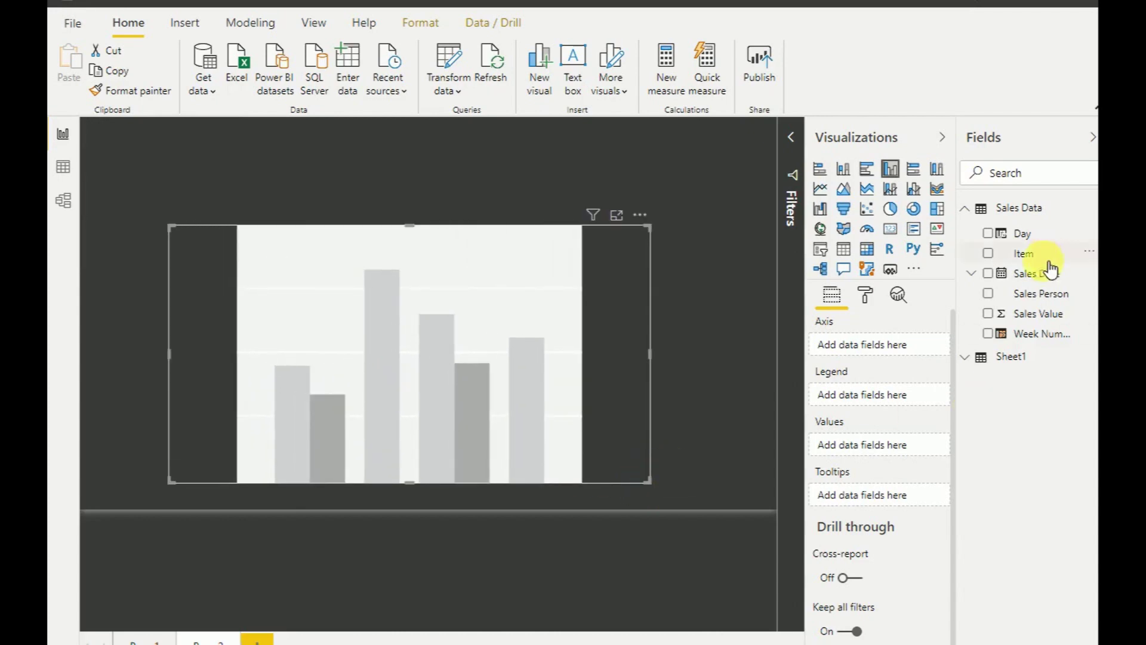
{"action": "left_click_drag", "start_coordinate": [1037, 312], "coordinate": [901, 453]}
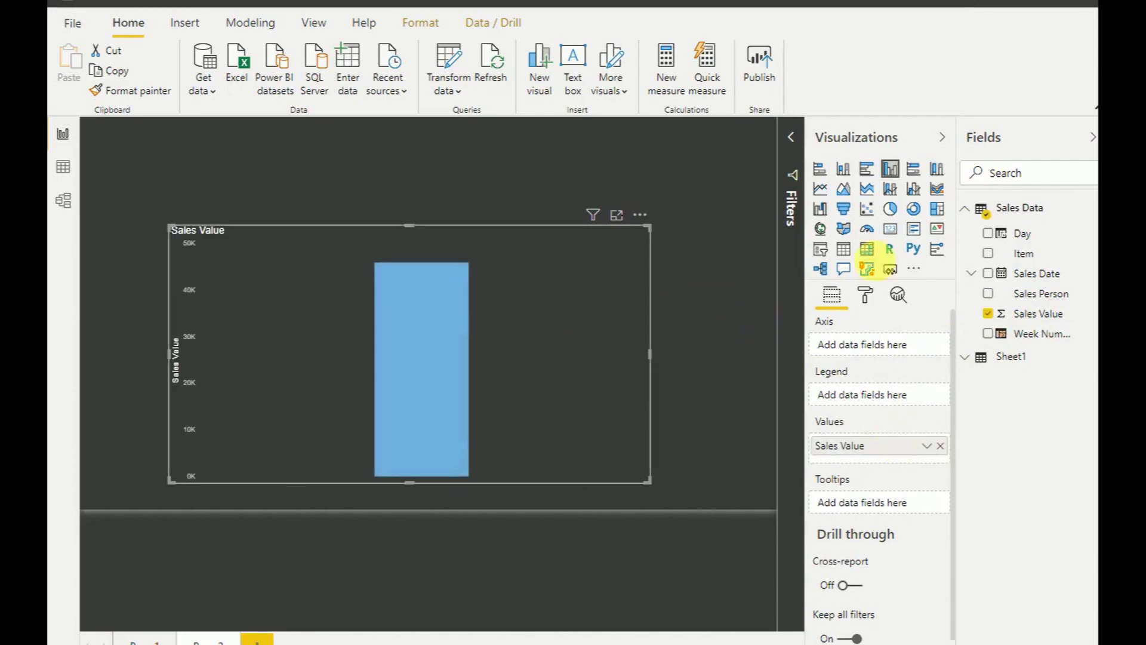
{"action": "left_click_drag", "start_coordinate": [1024, 234], "coordinate": [892, 351]}
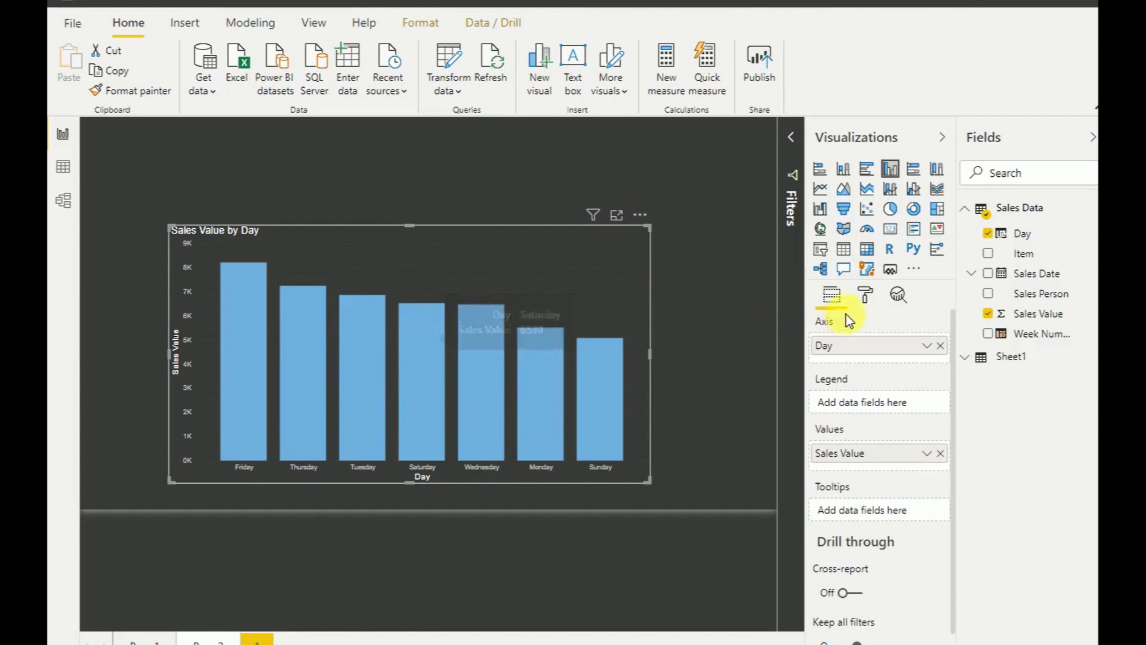
{"action": "left_click_drag", "start_coordinate": [543, 245], "coordinate": [511, 238]}
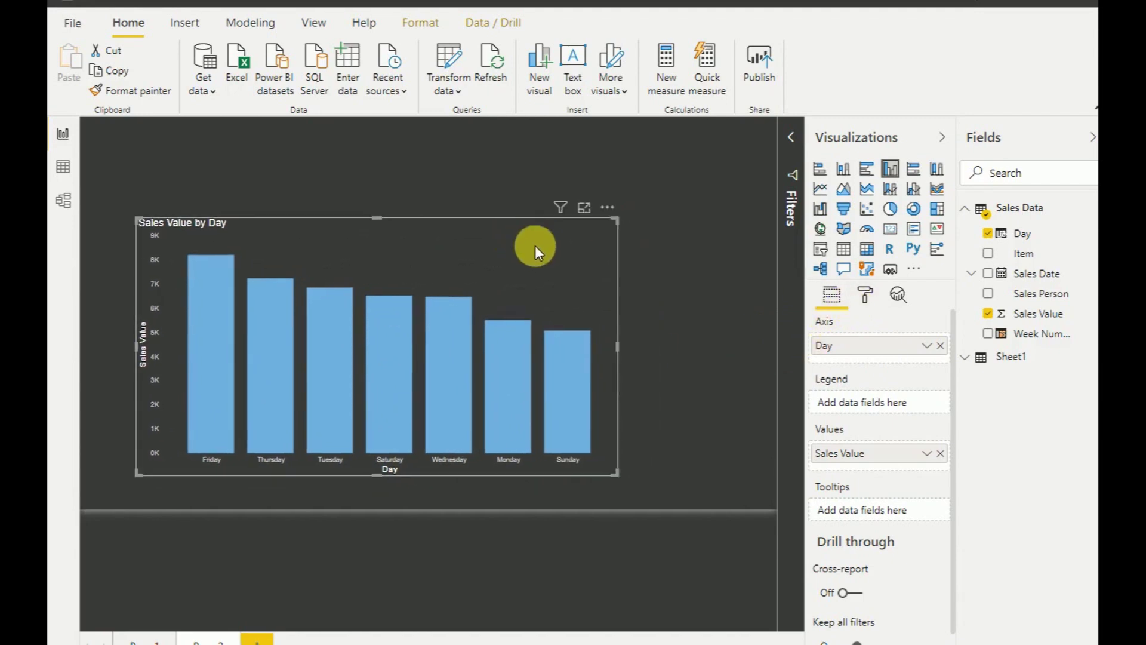
Turn on the chart's data labels in black at 14 pt text size.
{"action": "left_click", "coordinate": [865, 296]}
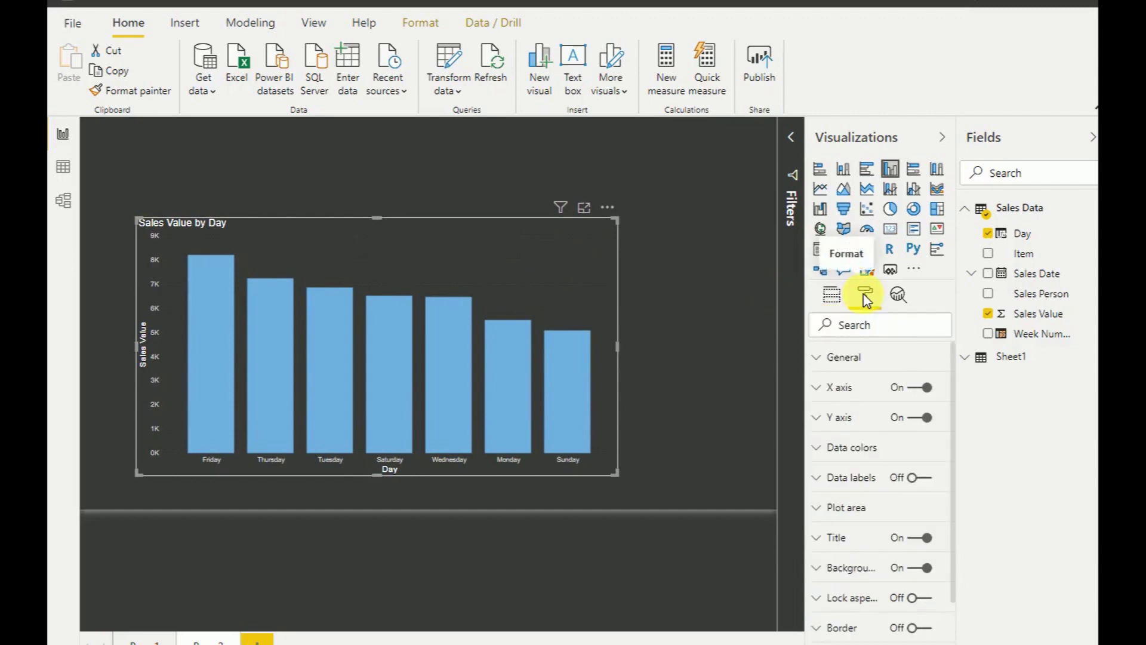
{"action": "left_click", "coordinate": [925, 481]}
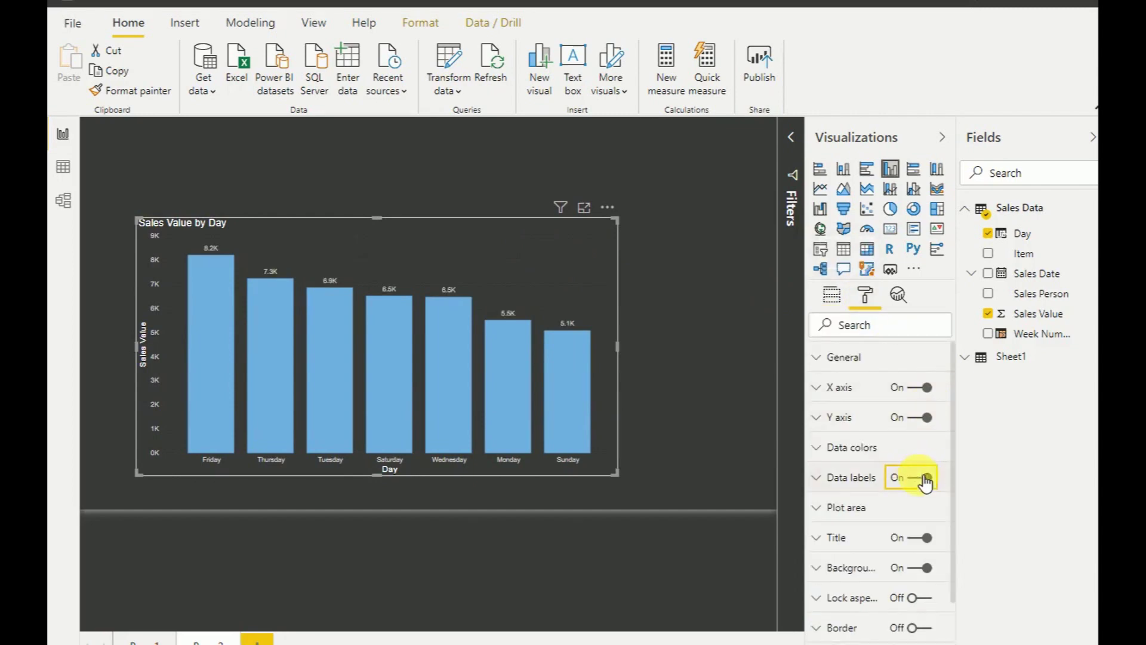
{"action": "left_click", "coordinate": [857, 479]}
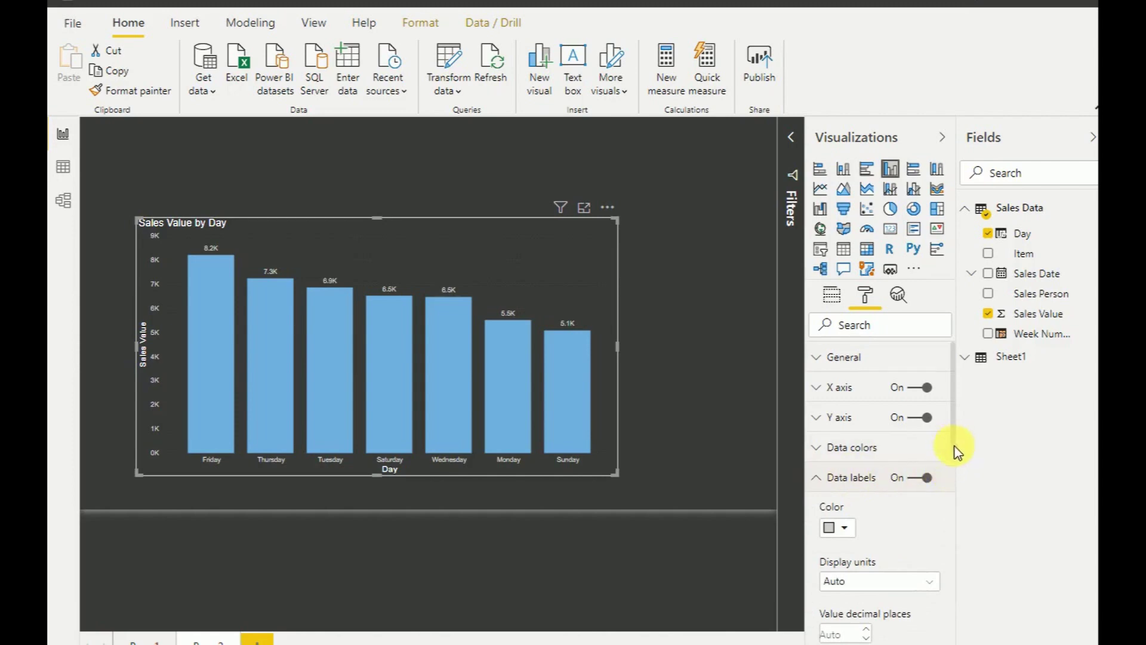
{"action": "scroll", "coordinate": [955, 462], "scroll_direction": "down", "scroll_amount": 2}
{"action": "left_click", "coordinate": [850, 420]}
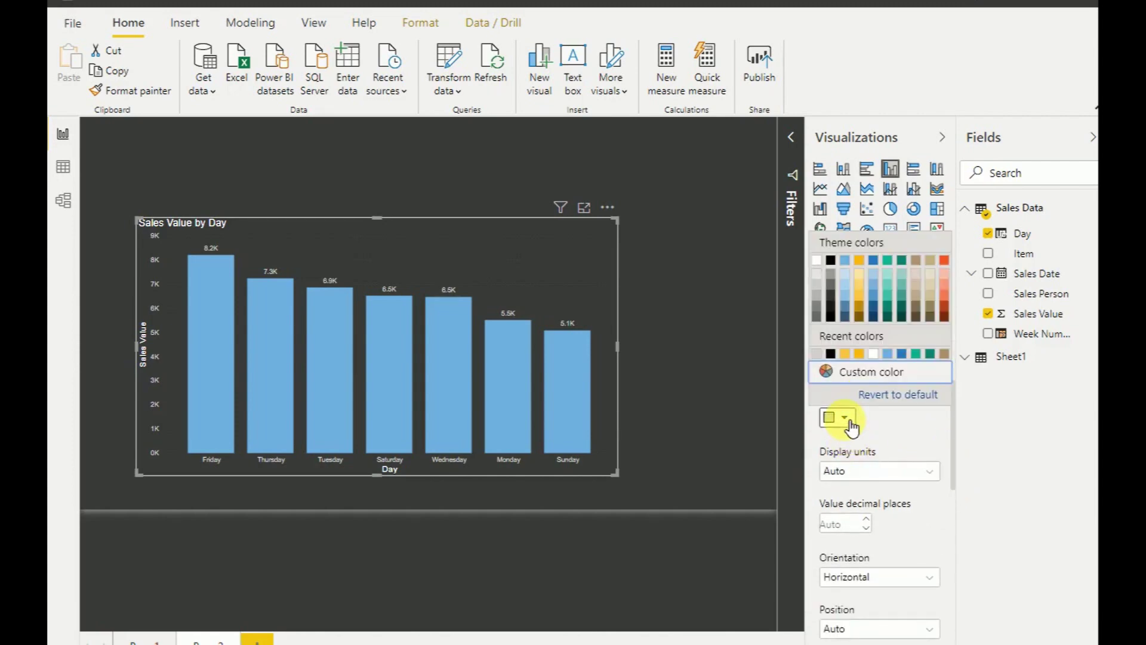
{"action": "left_click", "coordinate": [832, 260]}
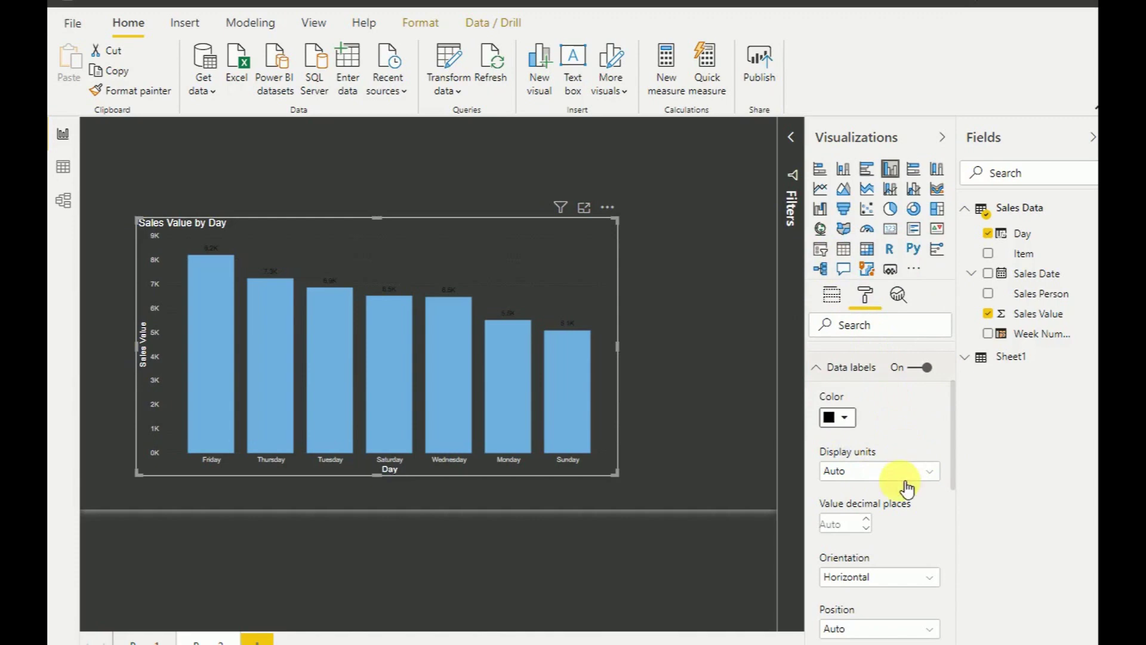
{"action": "left_click_drag", "start_coordinate": [954, 489], "coordinate": [965, 578]}
{"action": "left_click", "coordinate": [867, 465]}
{"action": "left_click", "coordinate": [866, 465]}
{"action": "left_click", "coordinate": [867, 465]}
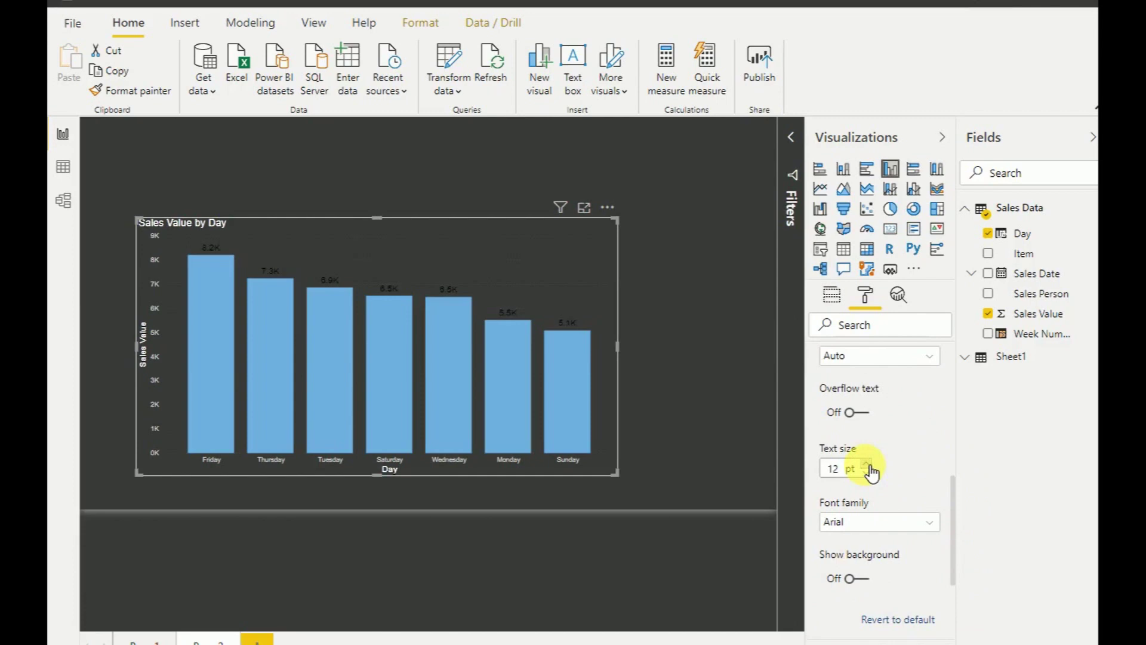
{"action": "left_click", "coordinate": [867, 465]}
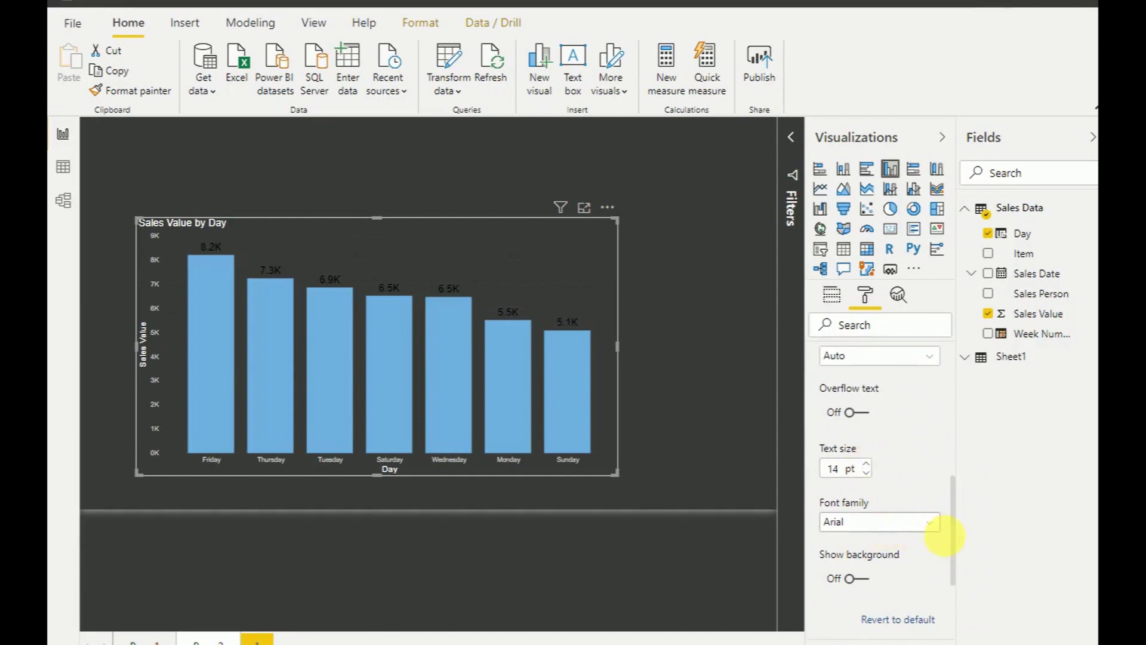
Give the data labels a yellow background at 13% transparency.
{"action": "left_click", "coordinate": [872, 586]}
{"action": "left_click", "coordinate": [871, 582]}
{"action": "left_click_drag", "start_coordinate": [951, 543], "coordinate": [964, 598]}
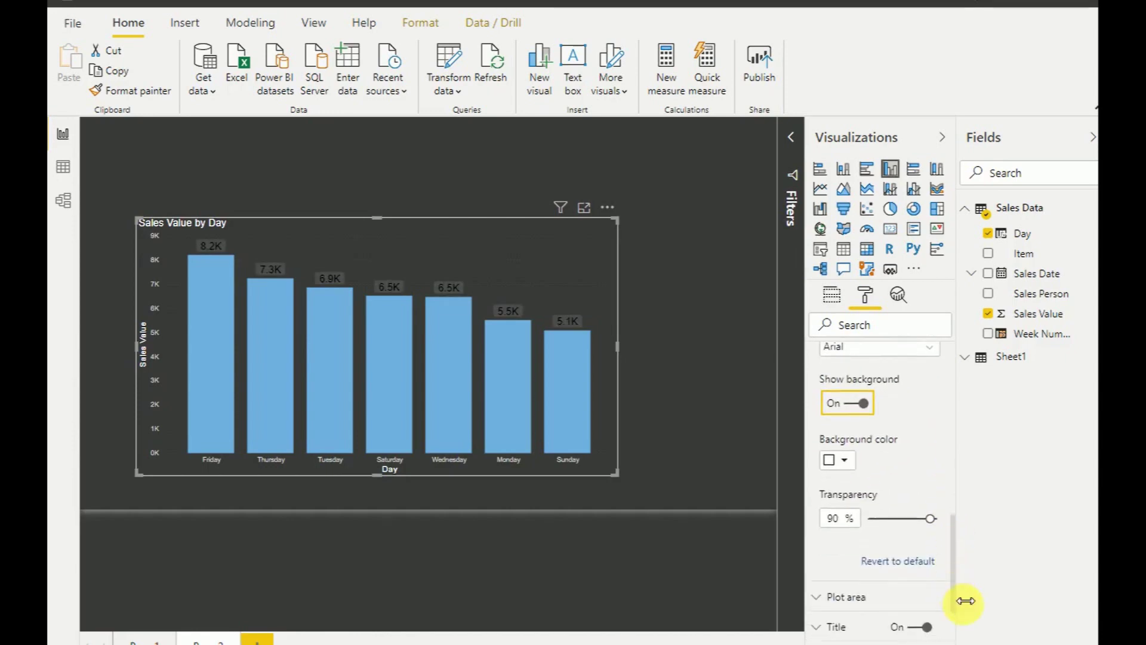
{"action": "left_click", "coordinate": [846, 460]}
{"action": "left_click", "coordinate": [866, 307]}
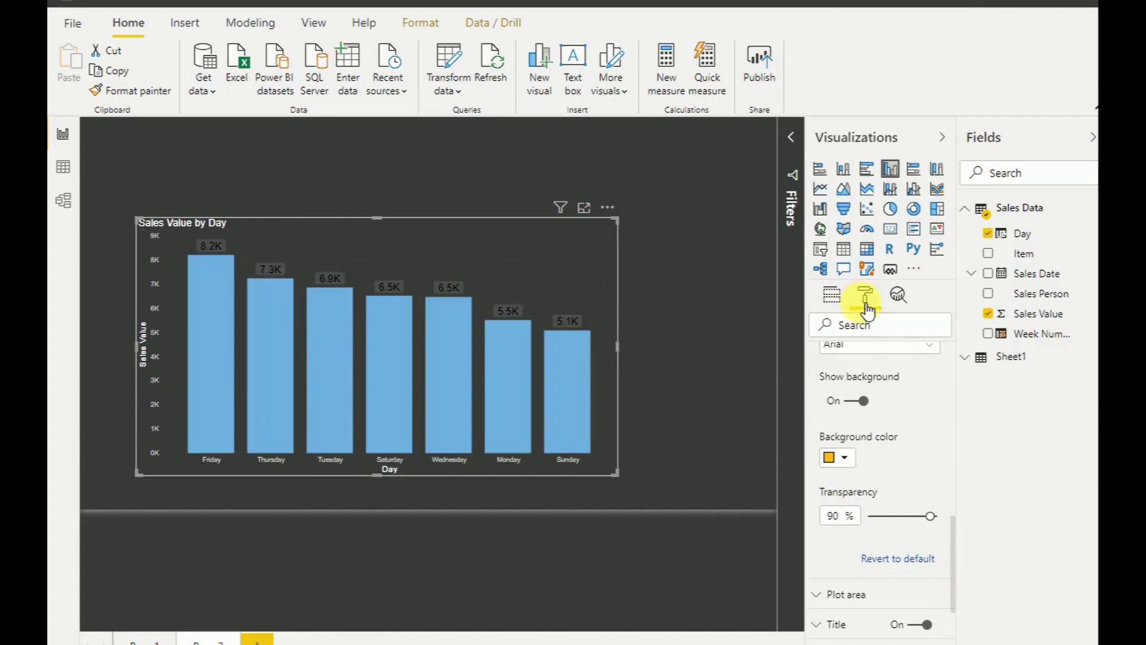
{"action": "left_click_drag", "start_coordinate": [937, 524], "coordinate": [886, 523]}
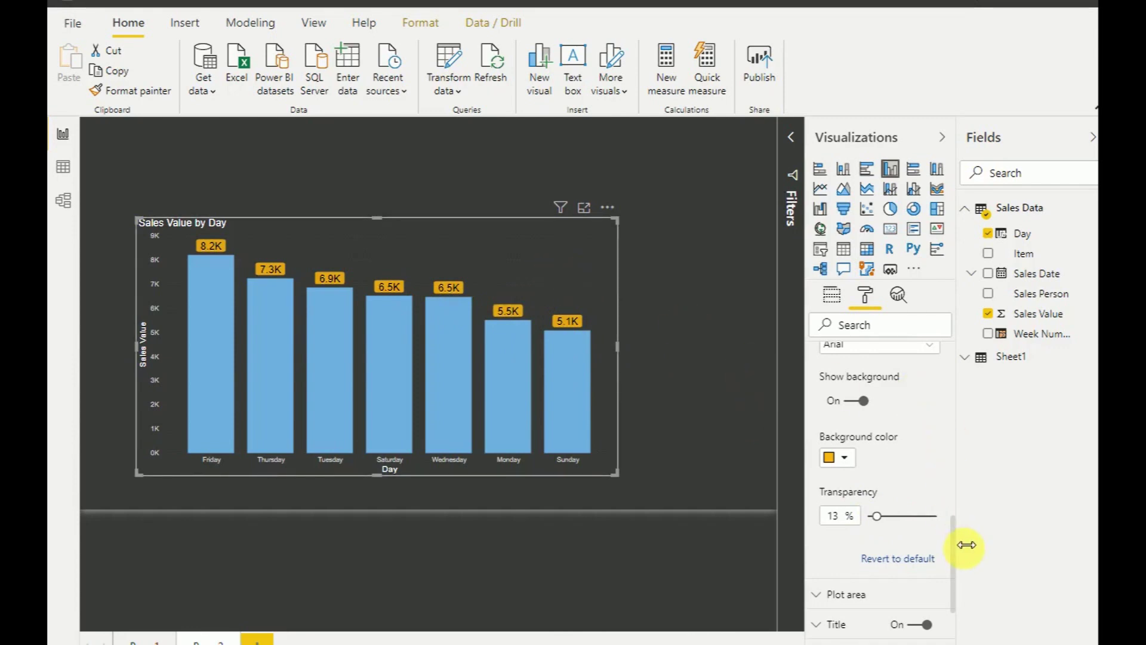
{"action": "left_click_drag", "start_coordinate": [954, 545], "coordinate": [943, 337]}
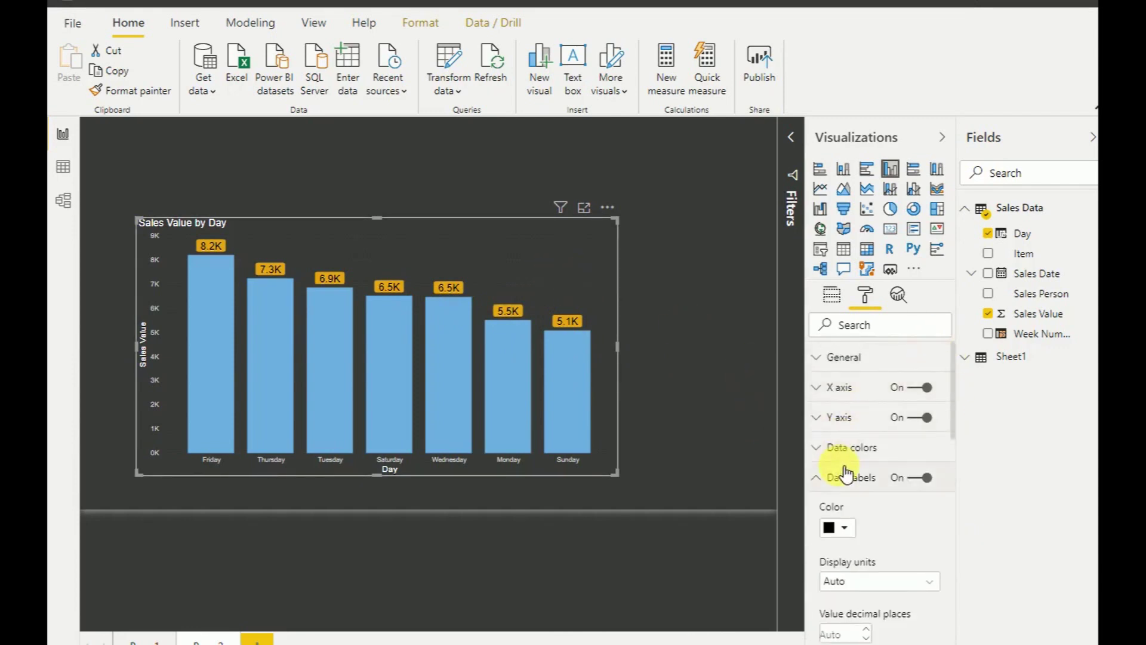
Set the X axis label text size to 14 pt.
{"action": "left_click", "coordinate": [815, 476]}
{"action": "left_click", "coordinate": [827, 389]}
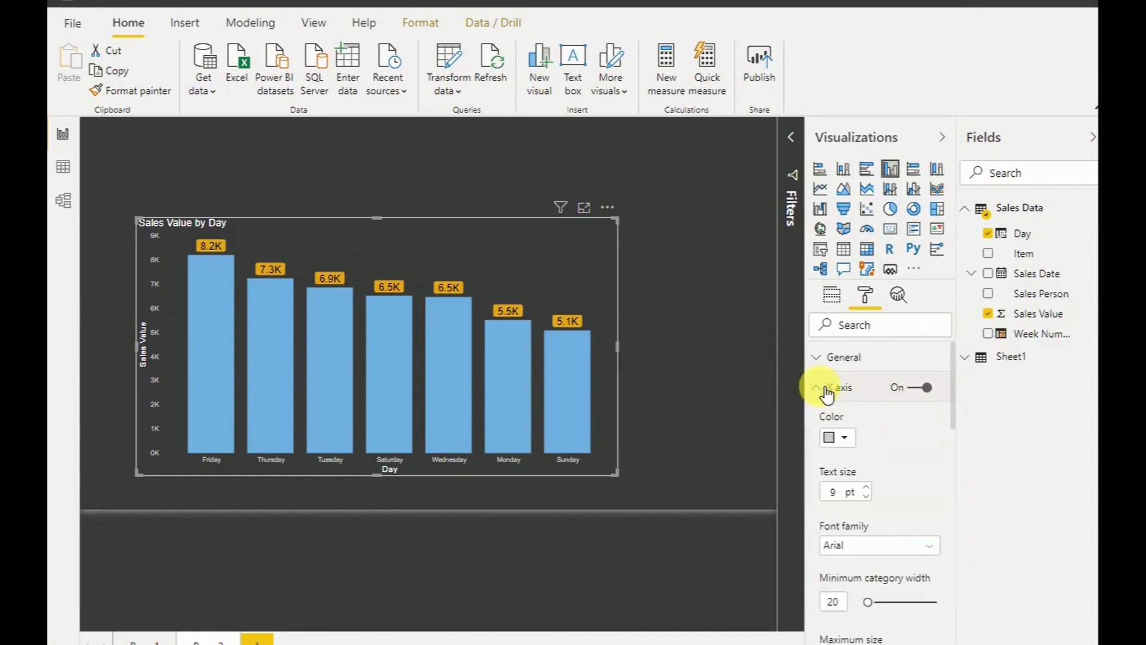
{"action": "left_click", "coordinate": [866, 488]}
{"action": "left_click", "coordinate": [867, 488]}
{"action": "left_click", "coordinate": [867, 488]}
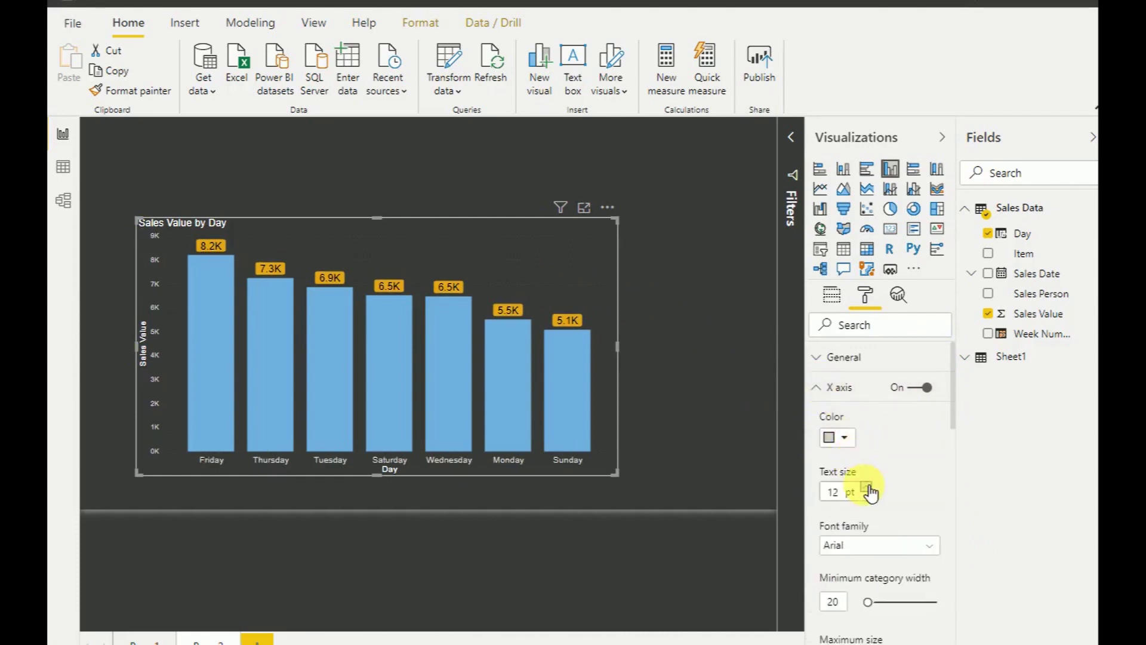
{"action": "left_click", "coordinate": [867, 488]}
{"action": "left_click", "coordinate": [867, 488]}
{"action": "left_click", "coordinate": [866, 488]}
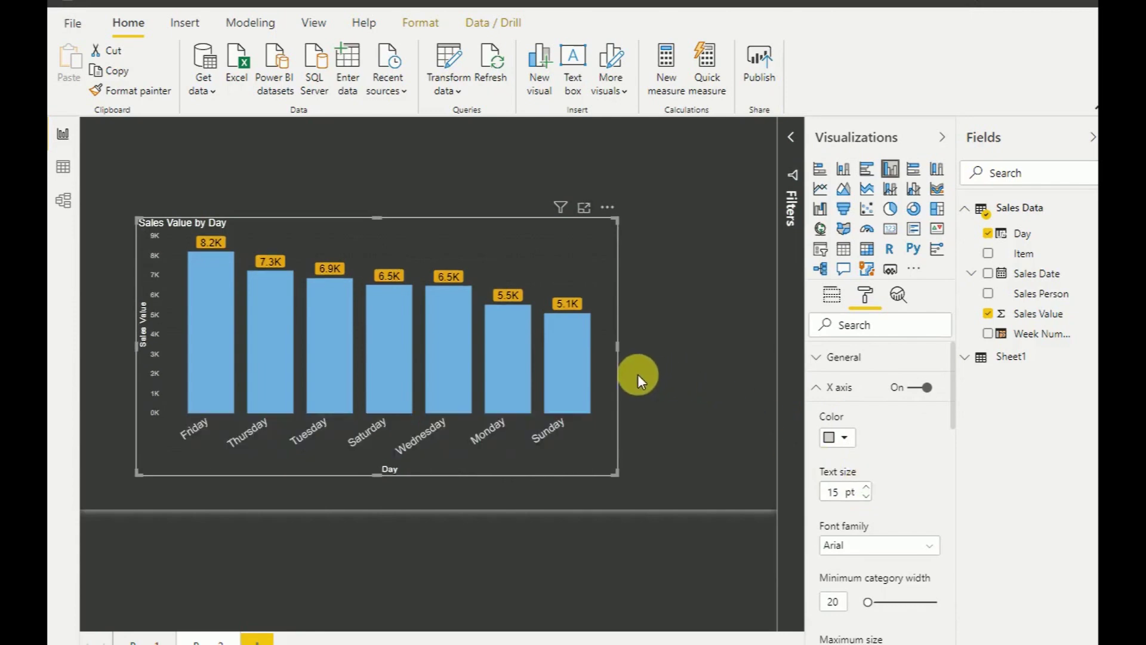
{"action": "left_click", "coordinate": [866, 496]}
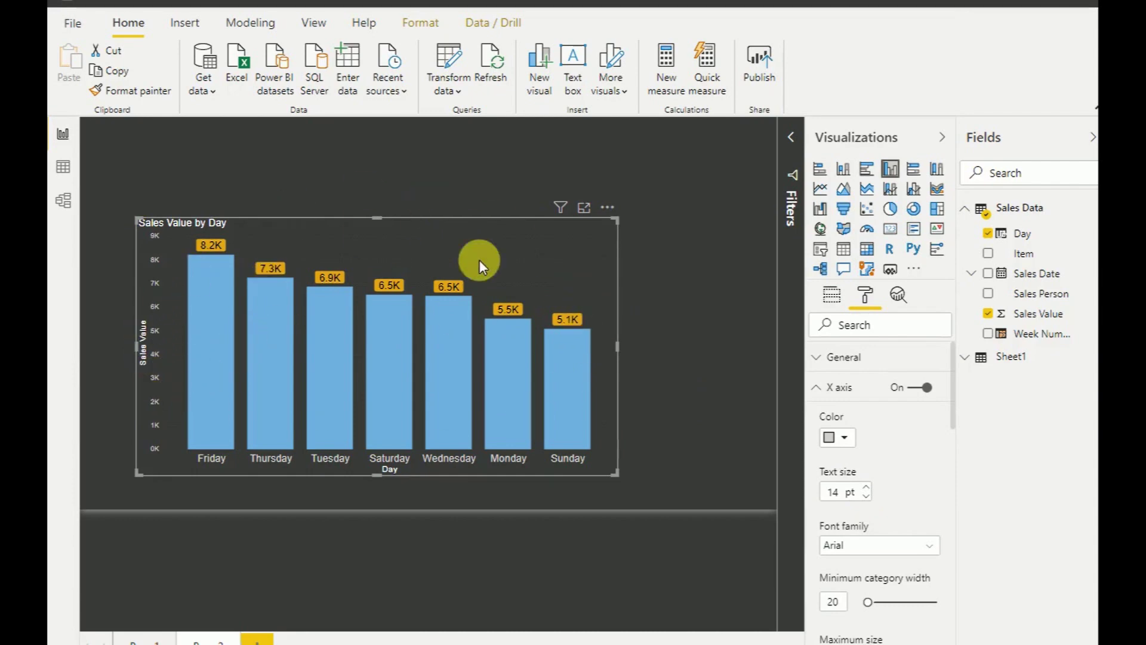
Sort the chart's bars by Day via More options, then deselect the chart.
{"action": "left_click", "coordinate": [614, 209]}
{"action": "mouse_move", "coordinate": [678, 342]}
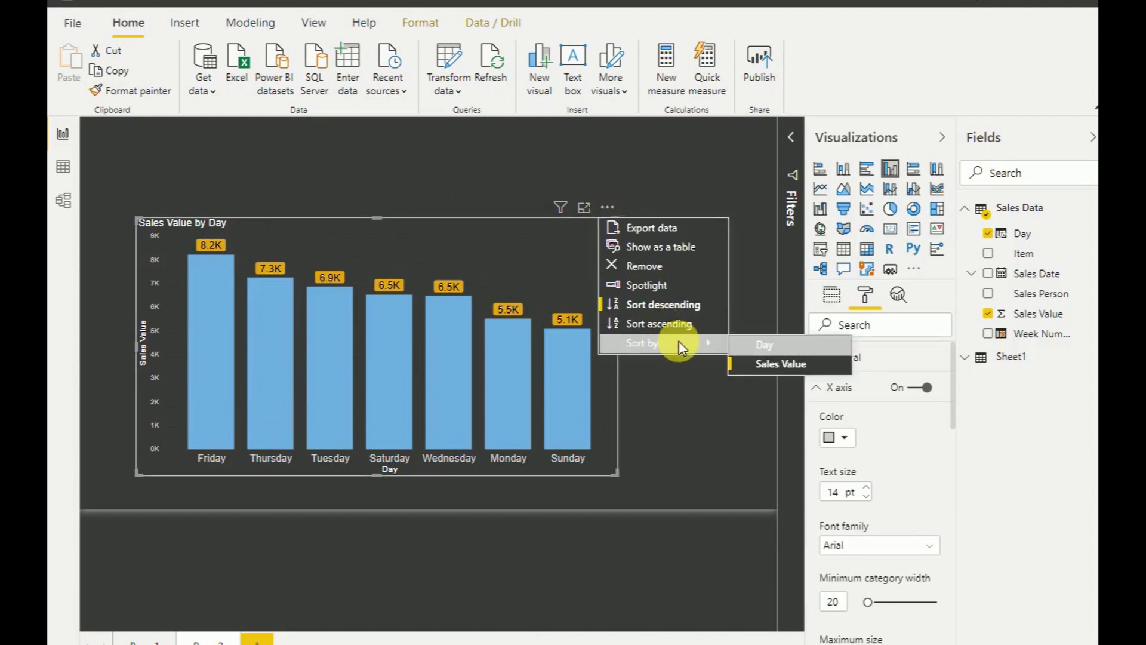
{"action": "left_click", "coordinate": [768, 347]}
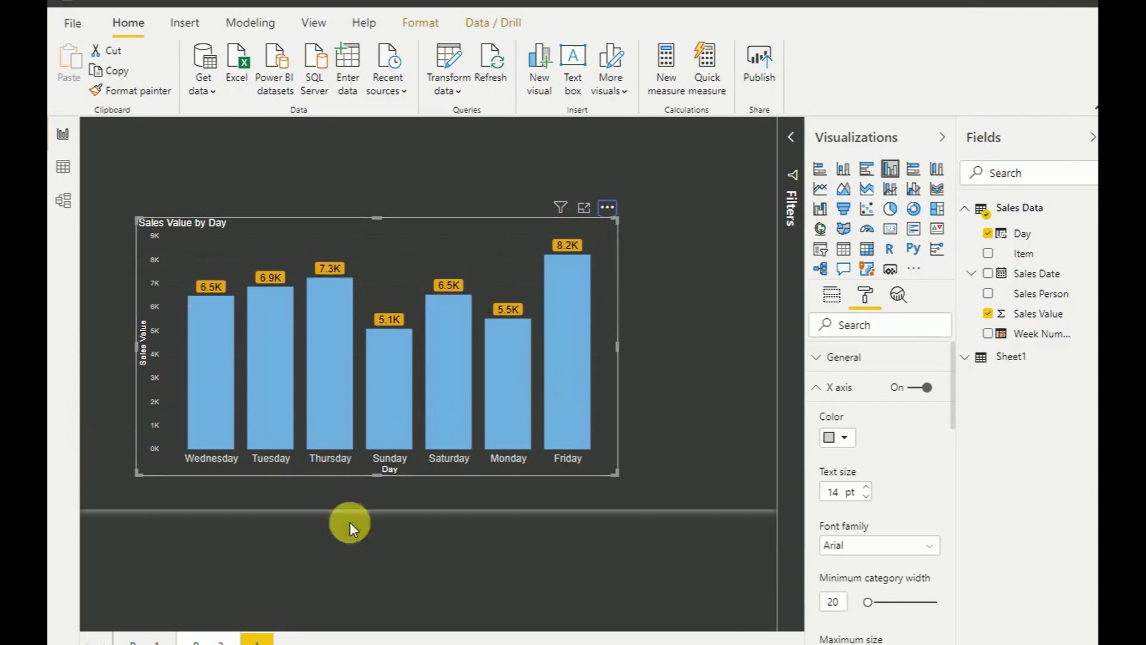
{"action": "left_click", "coordinate": [607, 207]}
{"action": "mouse_move", "coordinate": [685, 345]}
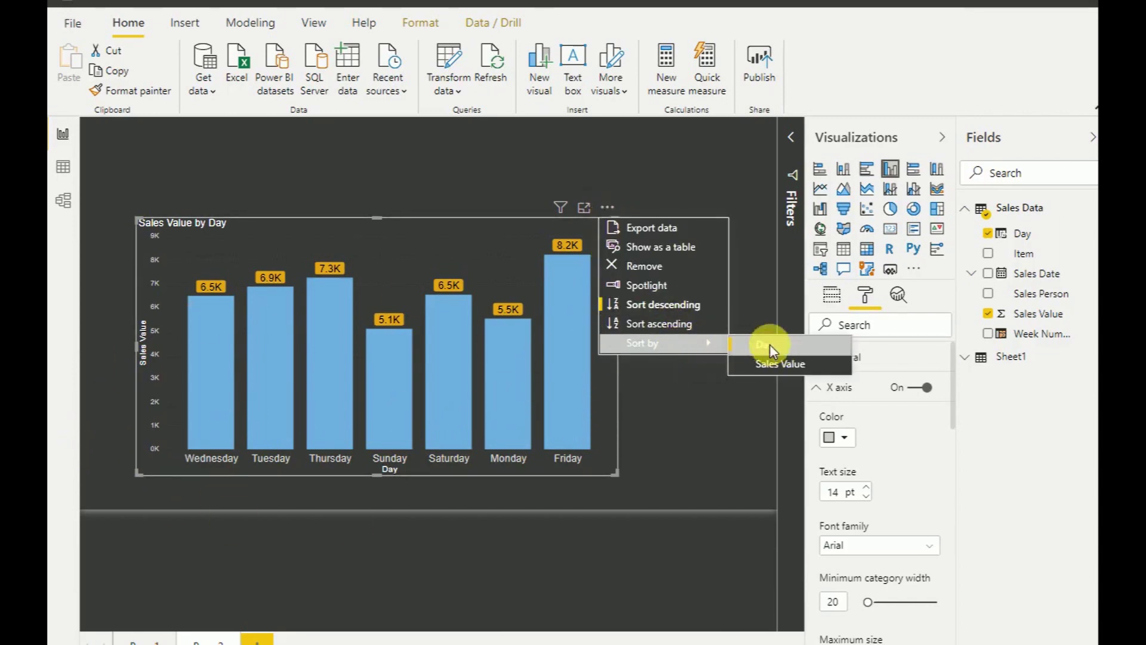
{"action": "left_click", "coordinate": [746, 245]}
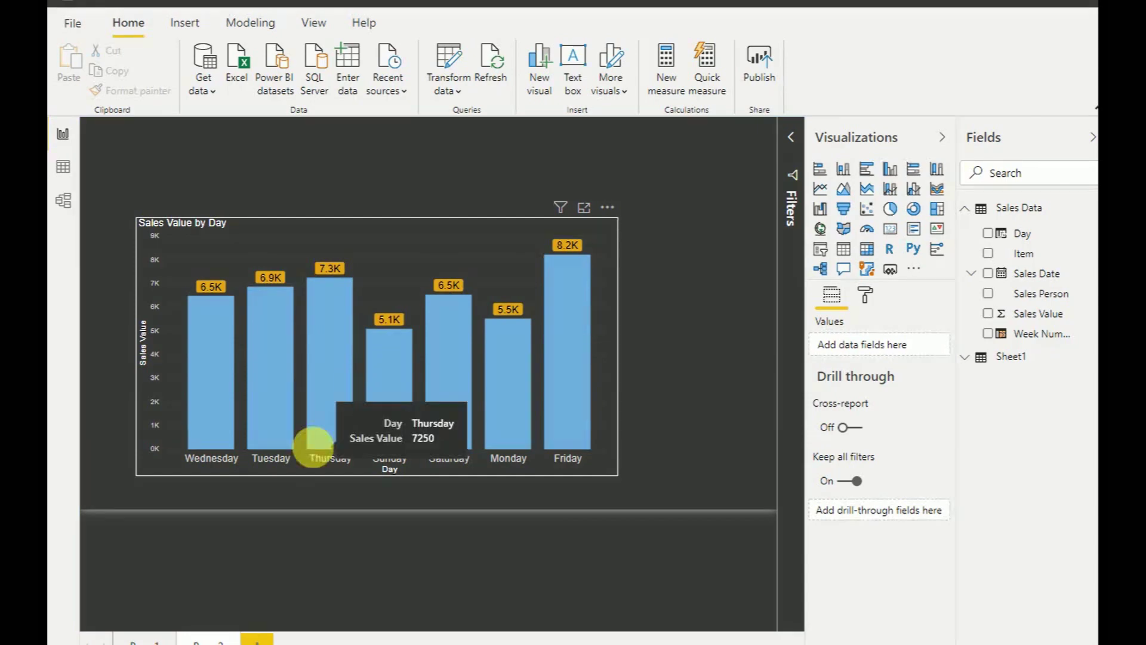
Show Sales Data in Data view and start a new column from Table tools.
{"action": "left_click", "coordinate": [67, 169]}
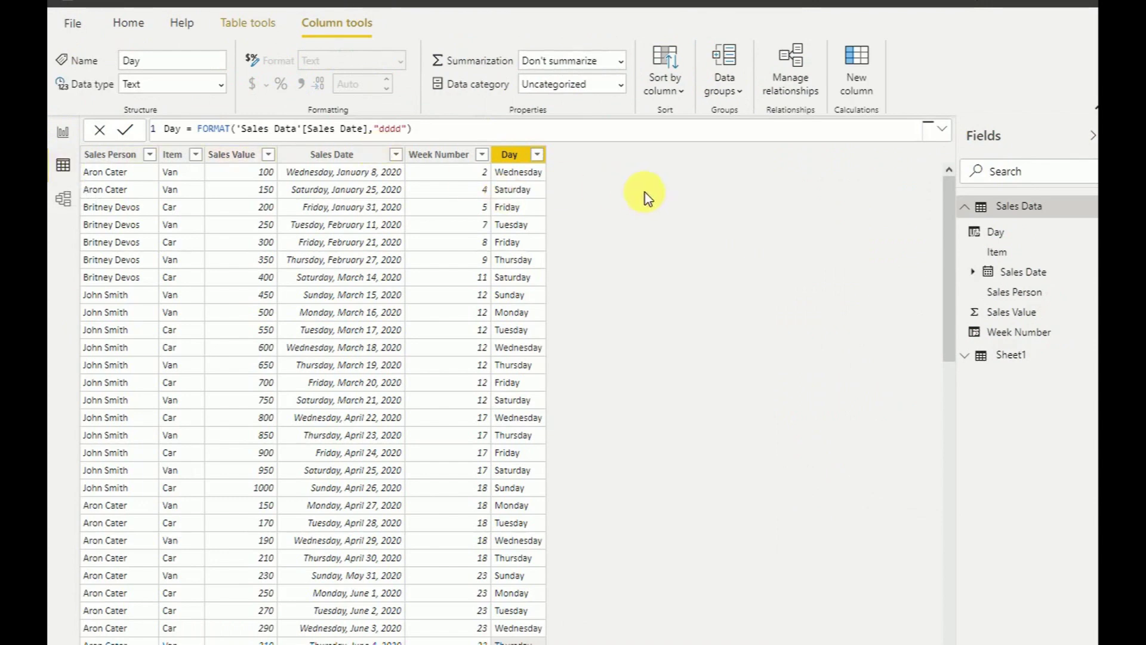
{"action": "left_click", "coordinate": [261, 35]}
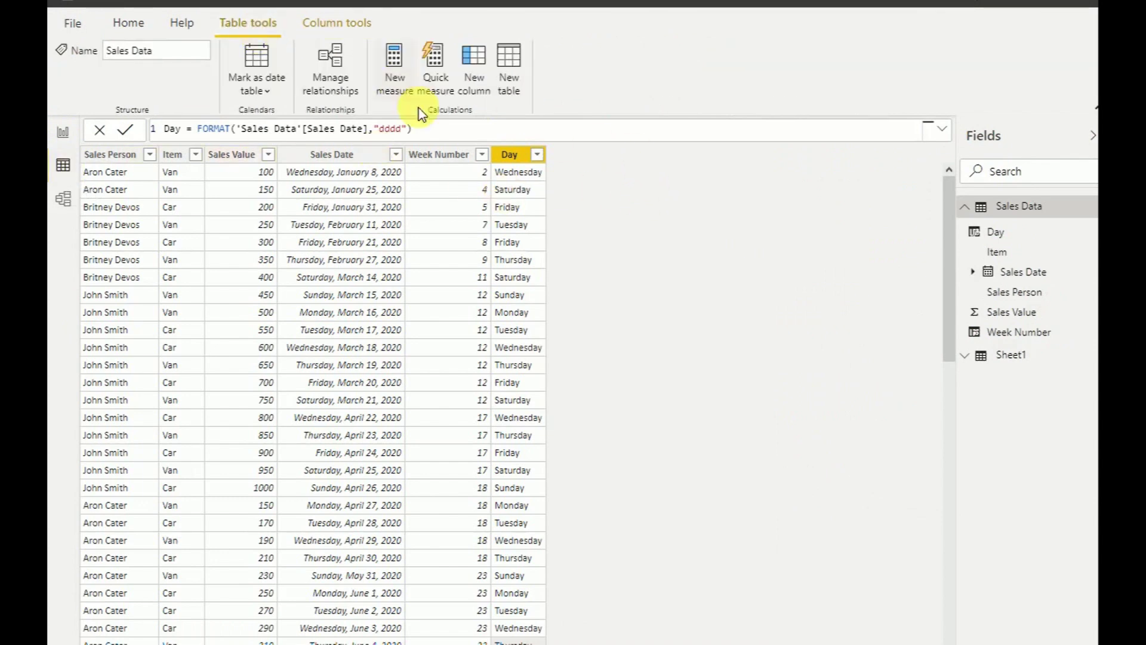
{"action": "left_click", "coordinate": [474, 81]}
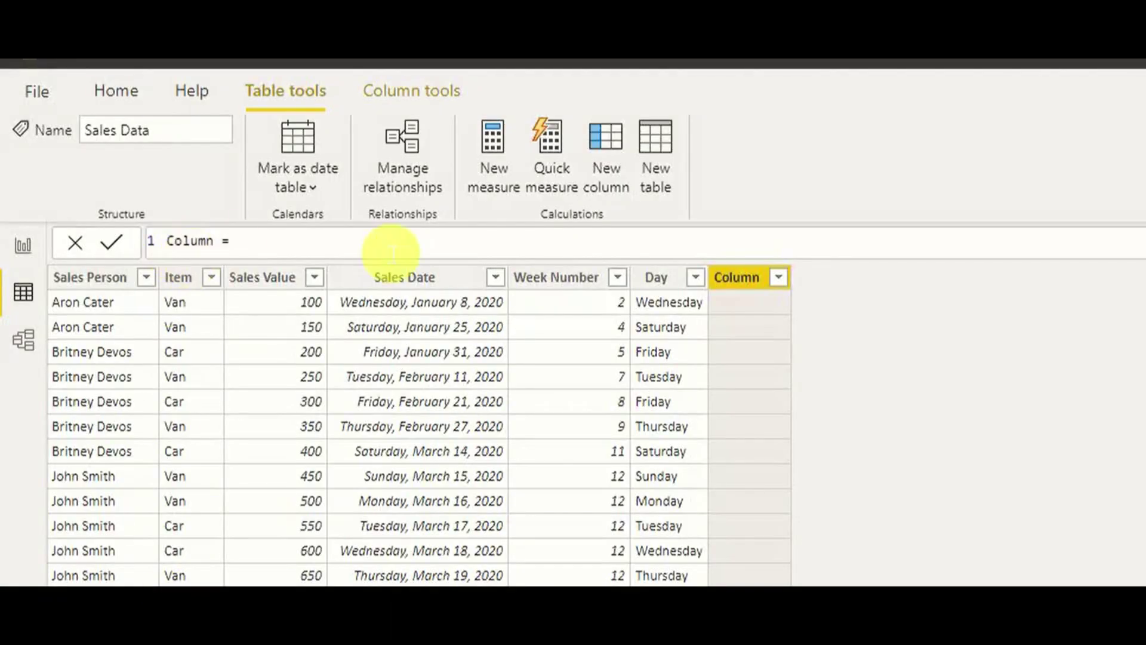
Define Week Day = WEEKDAY('Sales Data'[Sales Date],1), numbering Sunday as 1 through Saturday as 7.
{"action": "left_click", "coordinate": [209, 242]}
{"action": "double_click", "coordinate": [209, 243]}
{"action": "type", "text": "Week Day = WE"}
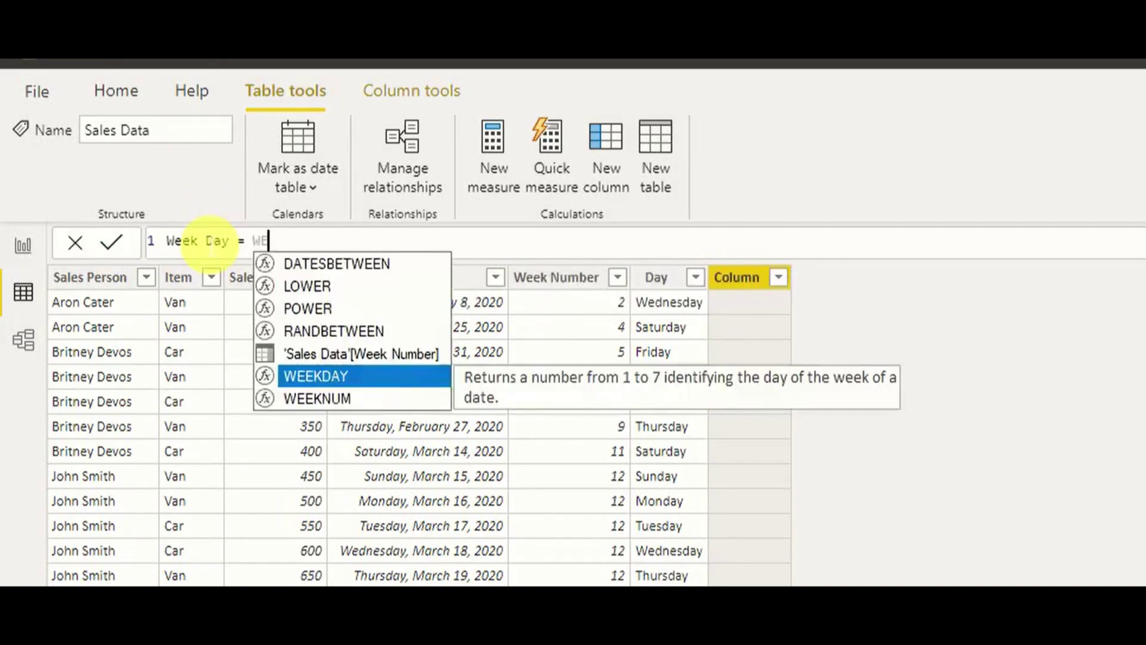
{"action": "type", "text": "E"}
{"action": "key", "text": "Tab"}
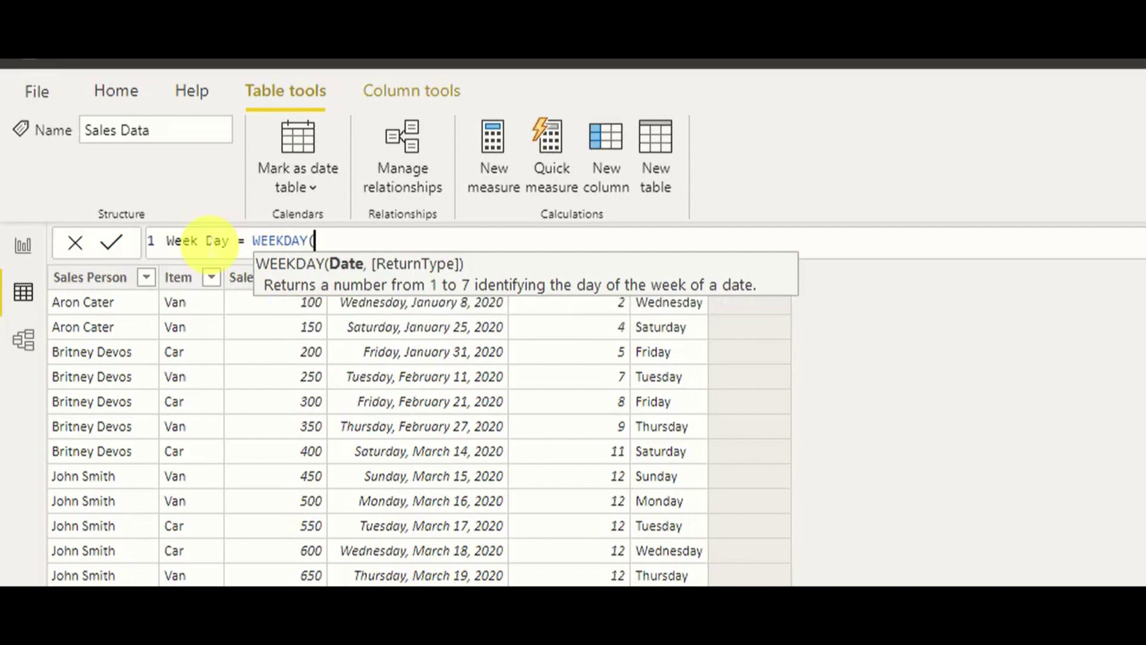
{"action": "type", "text": "S"}
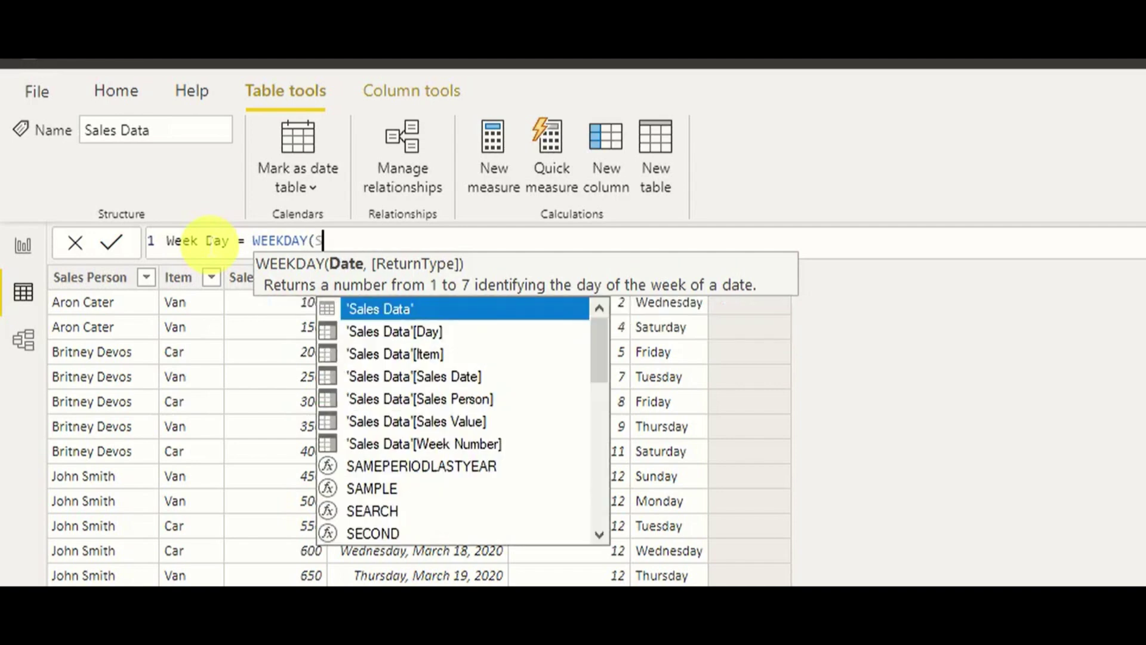
{"action": "type", "text": "ale"}
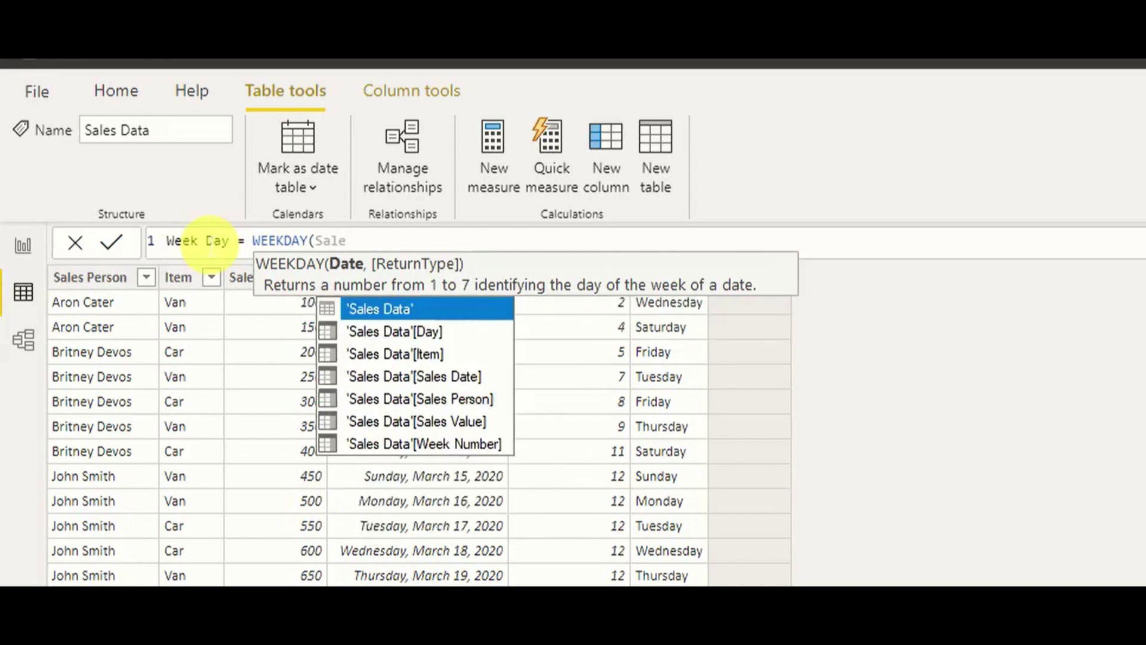
{"action": "key", "text": "Down"}
{"action": "key", "text": "Down"}
{"action": "key", "text": "Down"}
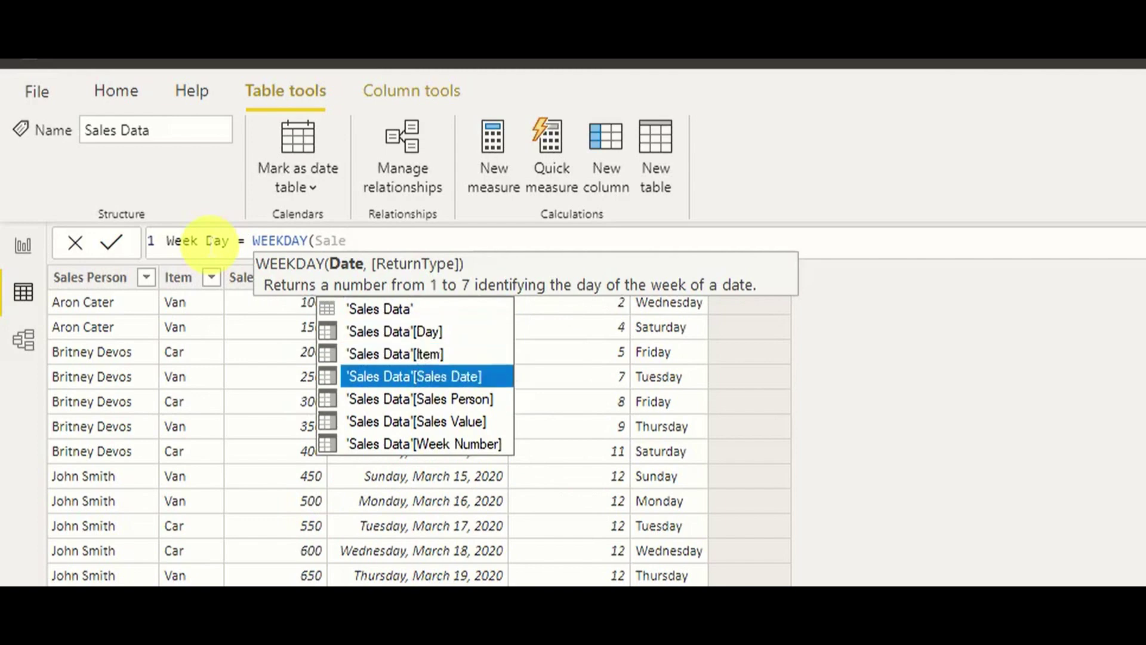
{"action": "key", "text": "Tab"}
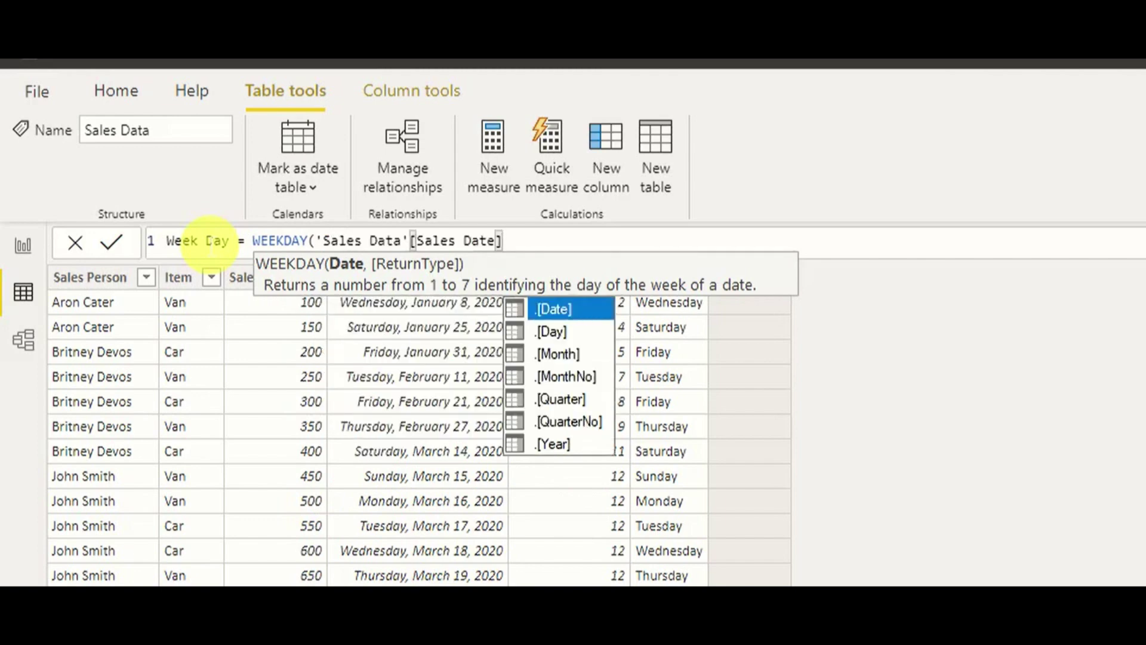
{"action": "type", "text": ","}
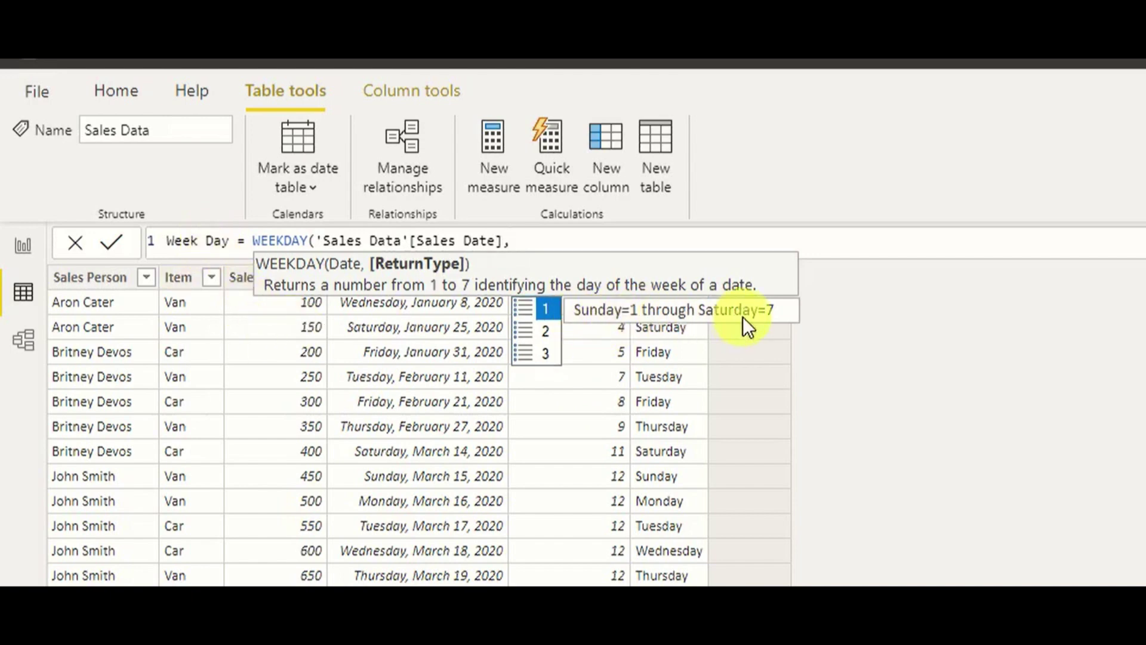
{"action": "left_click", "coordinate": [543, 332]}
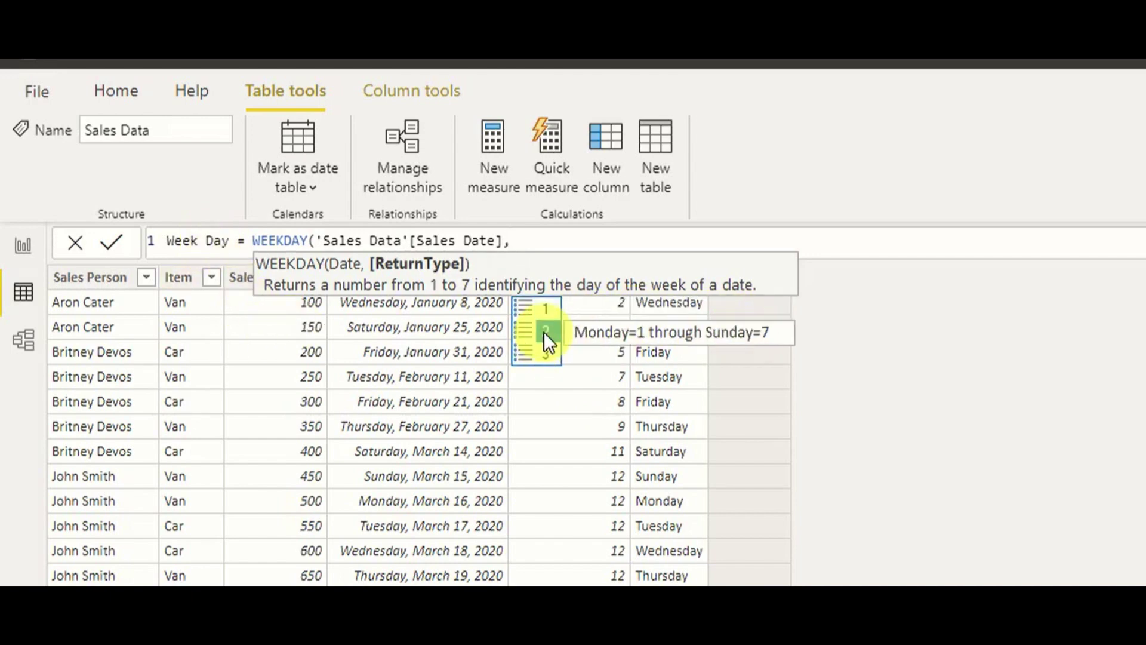
{"action": "left_click", "coordinate": [547, 352]}
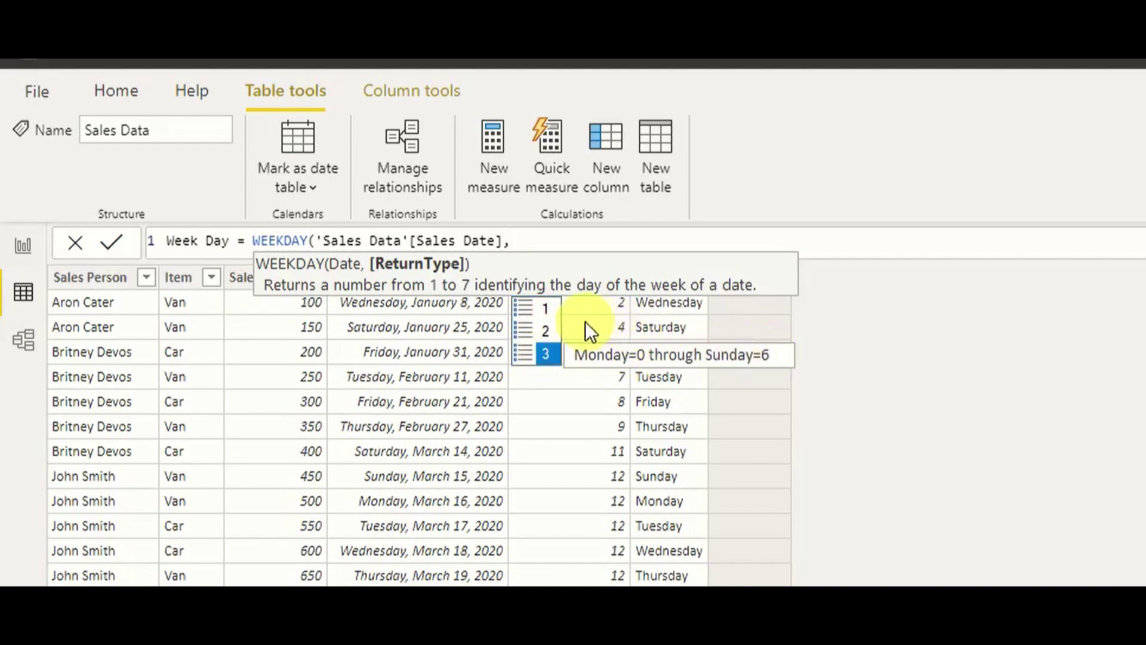
{"action": "left_click", "coordinate": [540, 302]}
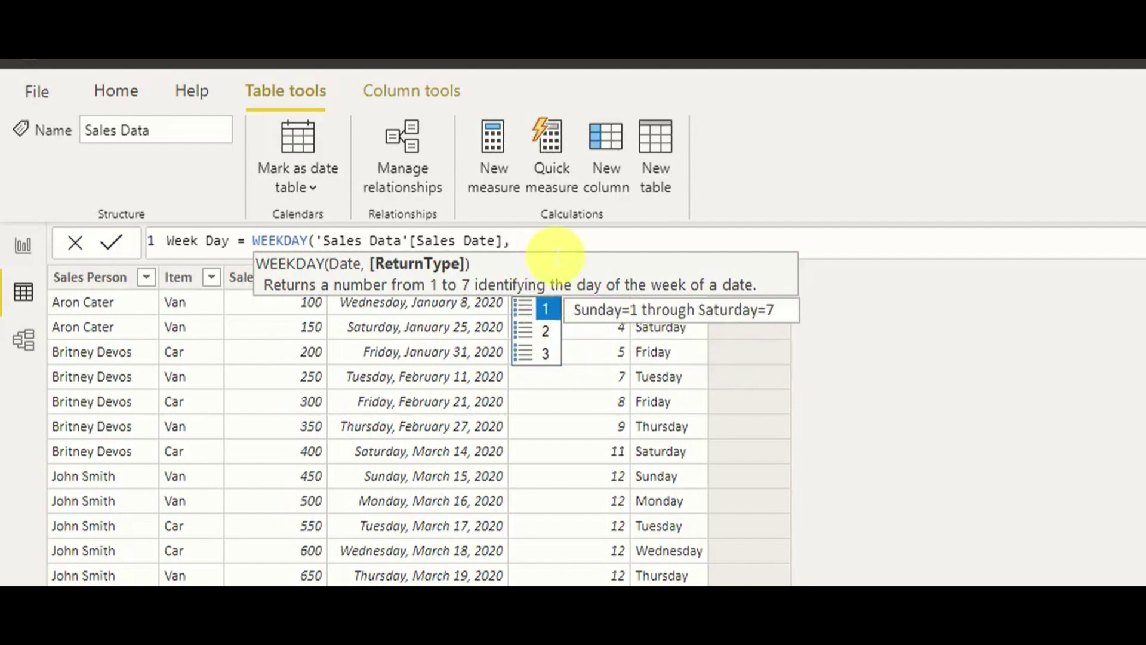
{"action": "type", "text": "1"}
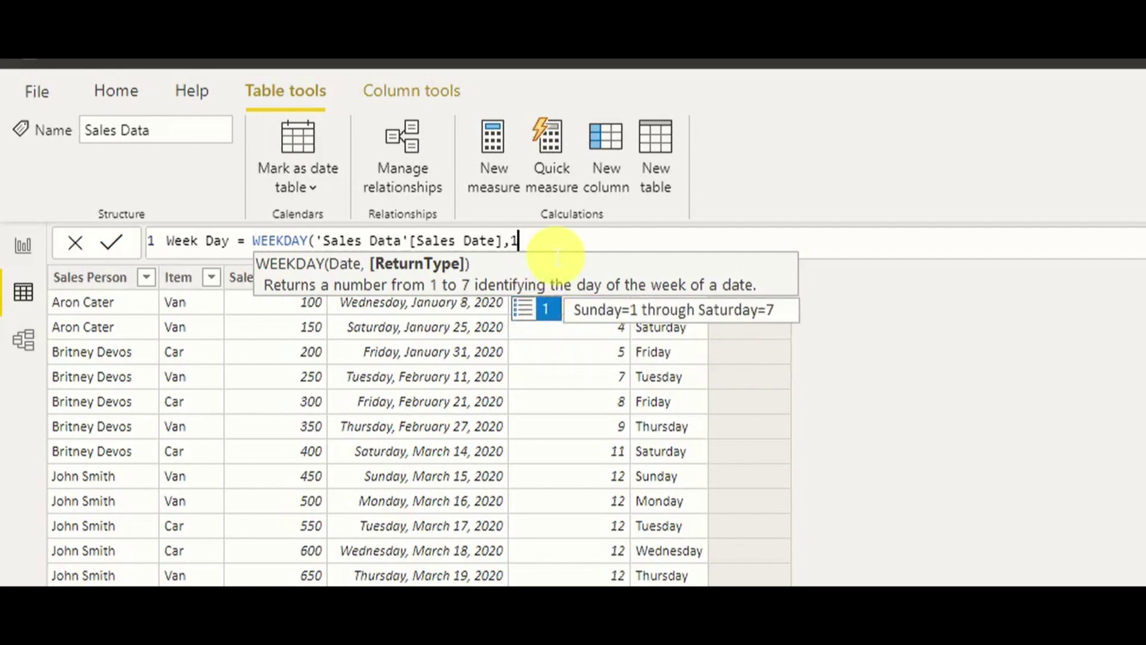
{"action": "type", "text": ")"}
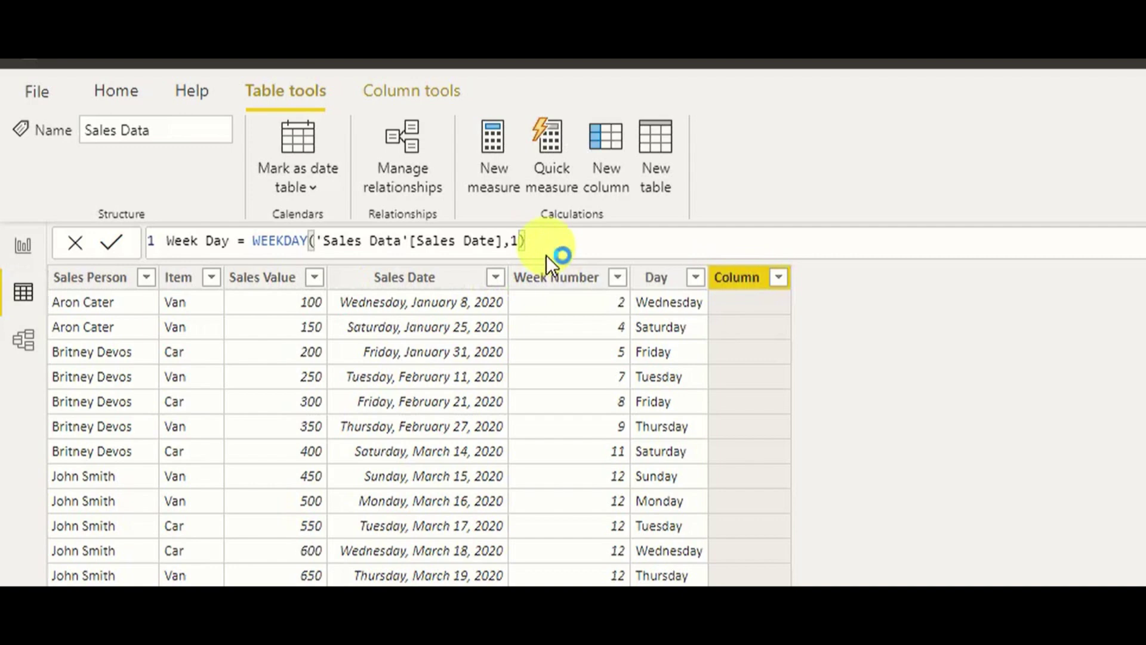
{"action": "key", "text": "Return"}
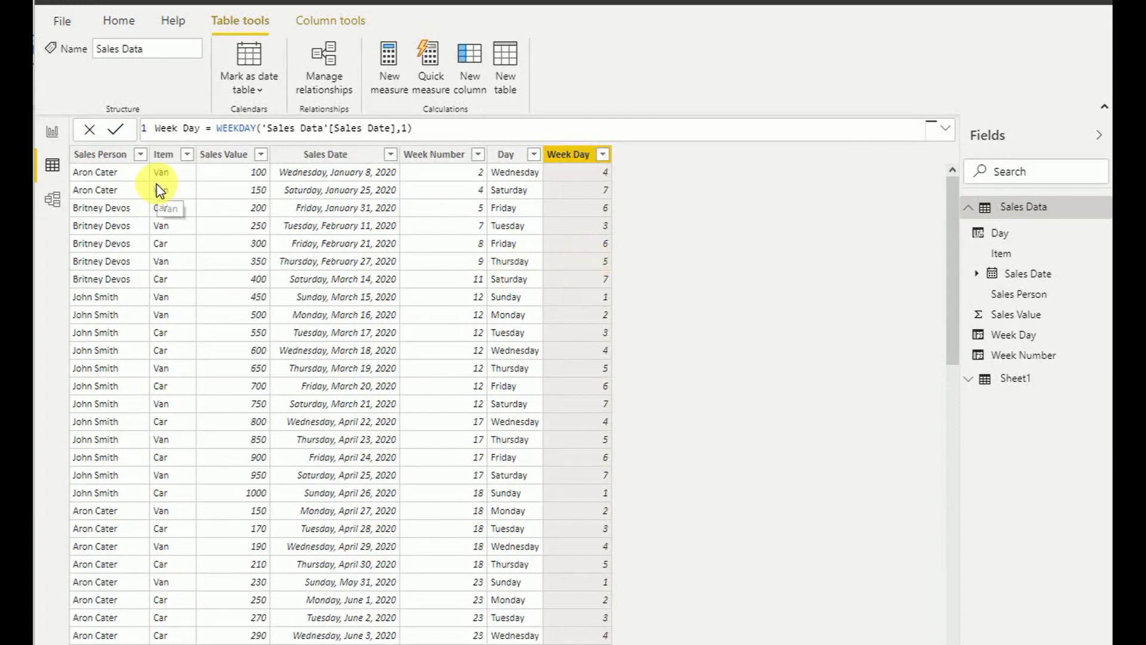
Set the Day column to sort by the Week Day column.
{"action": "left_click", "coordinate": [52, 131]}
{"action": "mouse_move", "coordinate": [199, 341]}
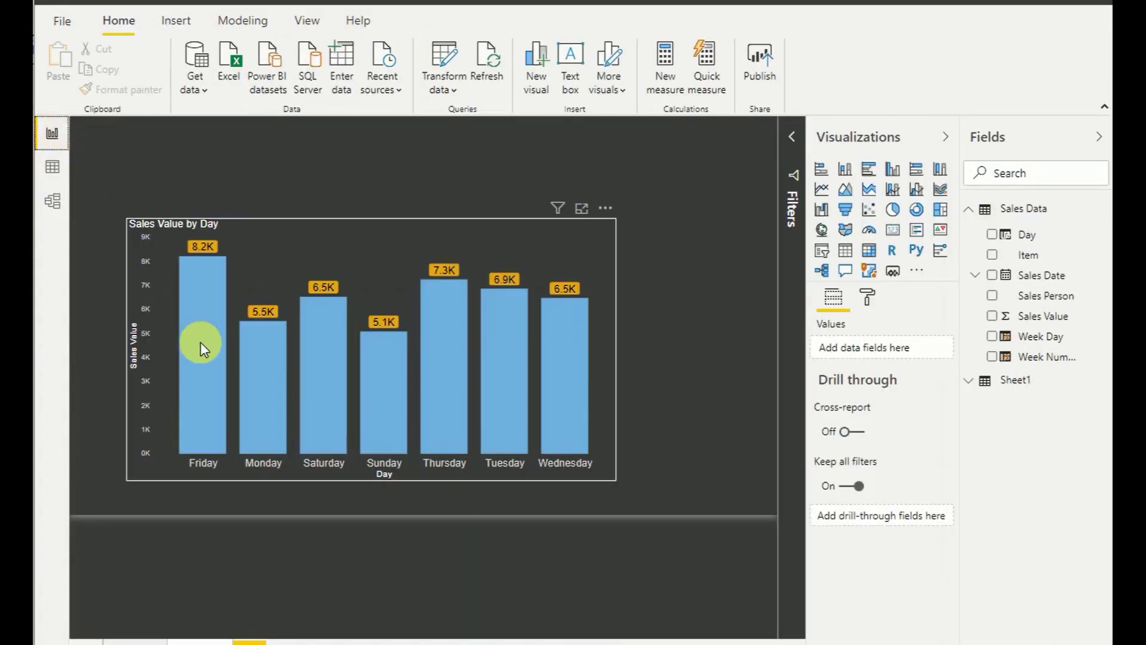
{"action": "left_click", "coordinate": [436, 235]}
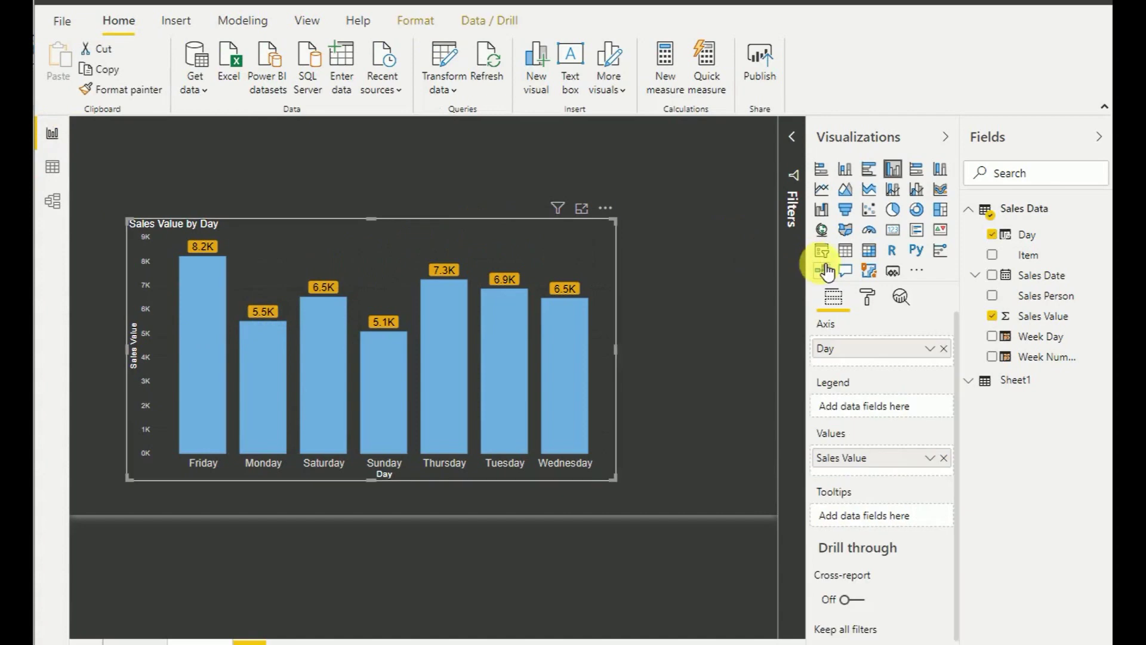
{"action": "left_click", "coordinate": [1028, 236]}
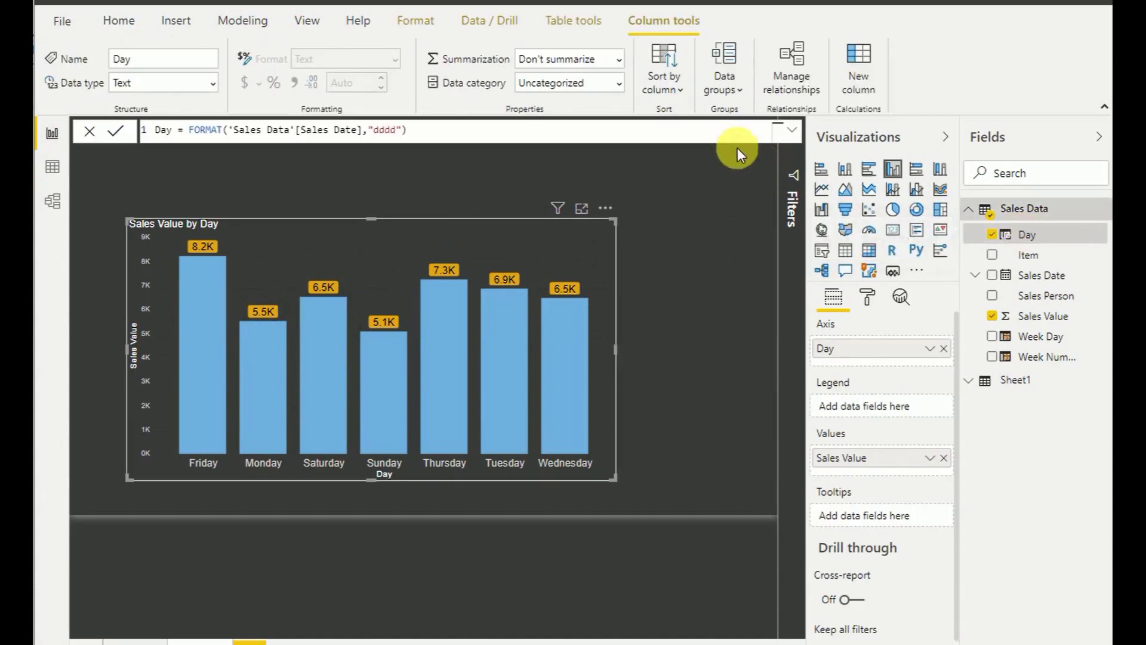
{"action": "left_click", "coordinate": [676, 90]}
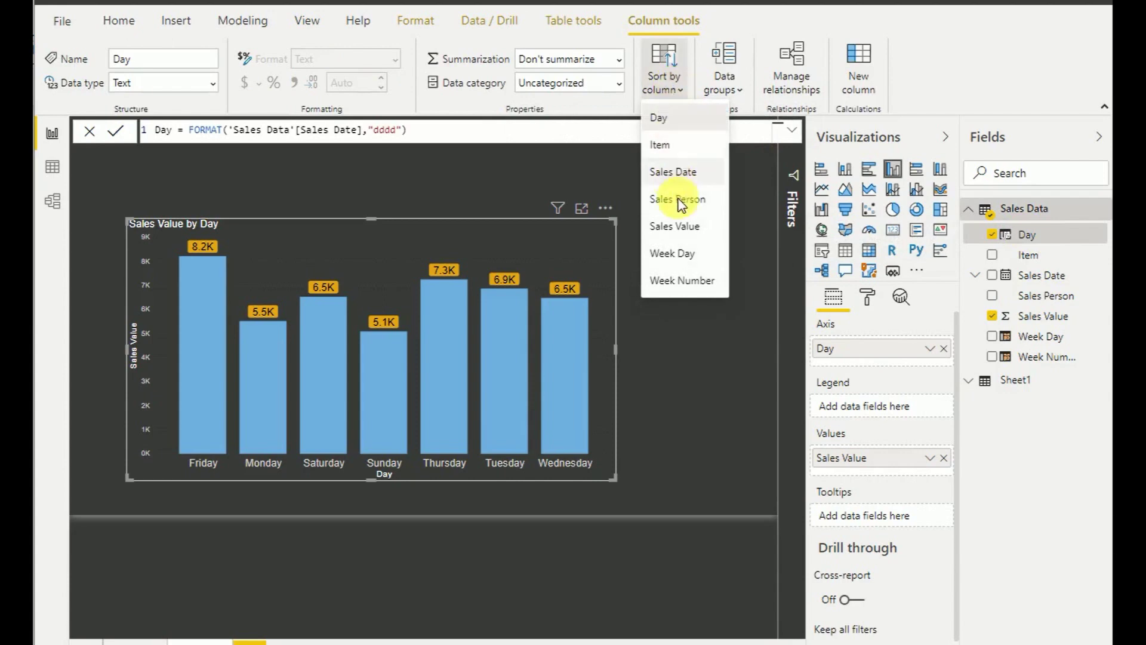
{"action": "left_click", "coordinate": [687, 251]}
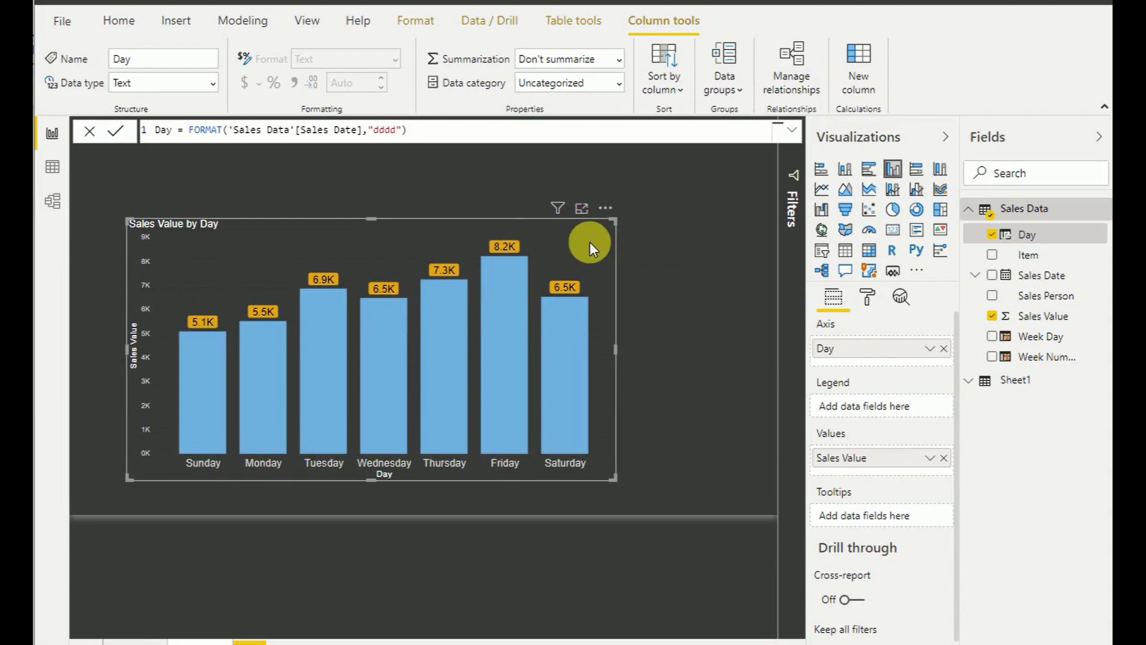
Sort the Sales Value by Day chart by Day in ascending order.
{"action": "left_click", "coordinate": [605, 209]}
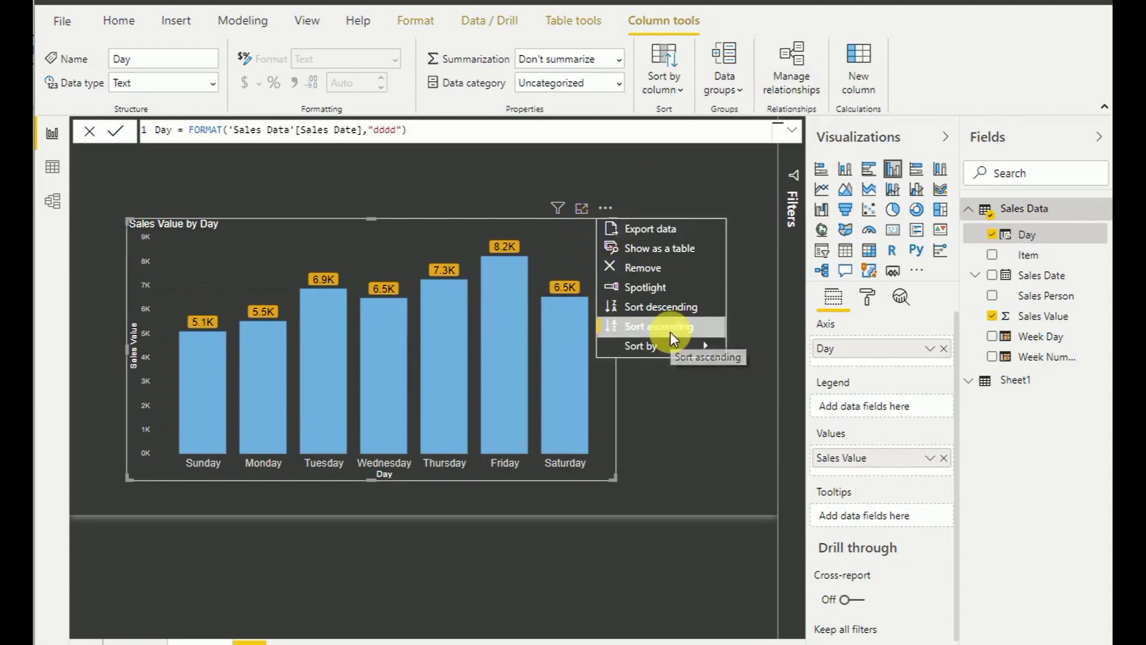
{"action": "left_click", "coordinate": [671, 327]}
{"action": "left_click", "coordinate": [606, 209]}
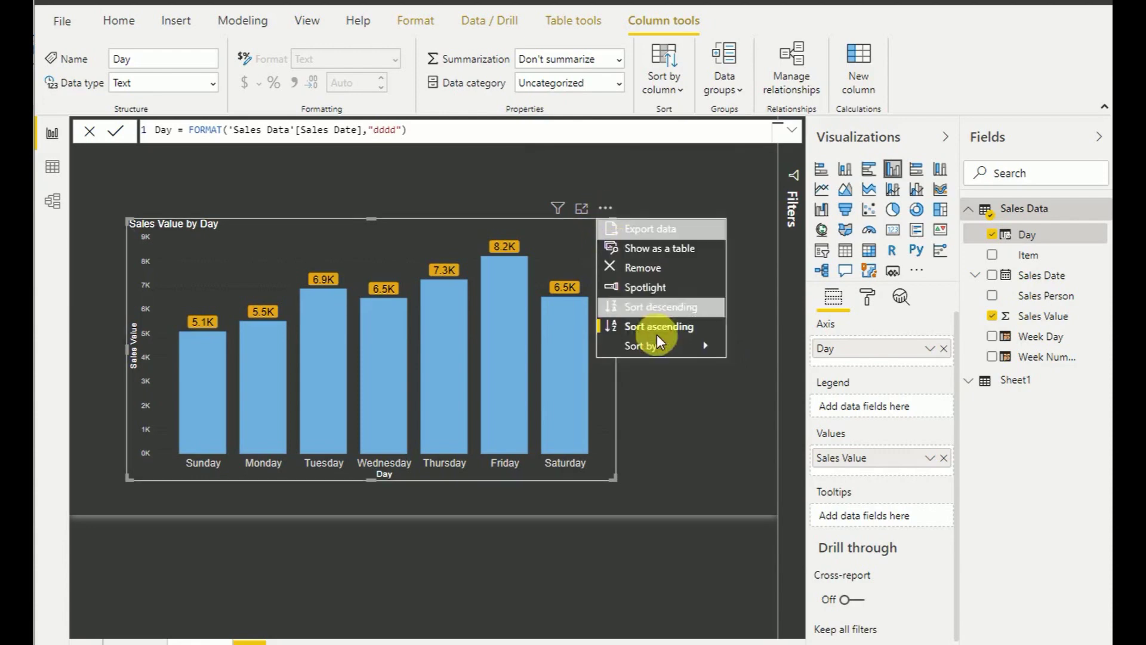
{"action": "mouse_move", "coordinate": [661, 350]}
{"action": "left_click", "coordinate": [755, 346]}
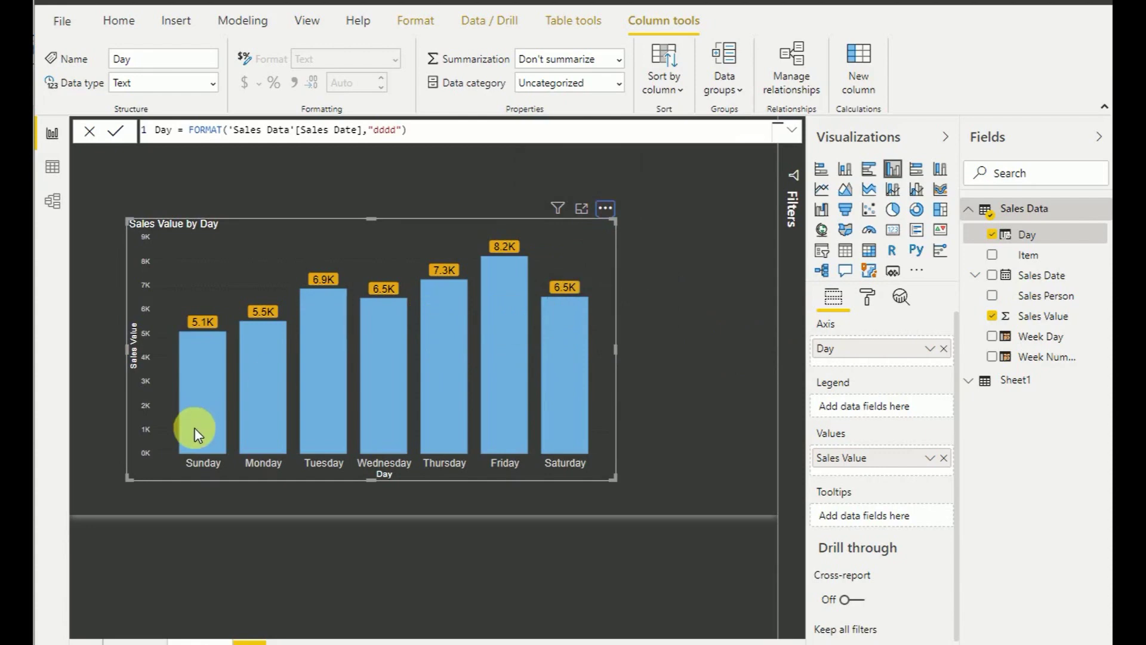
{"action": "mouse_move", "coordinate": [197, 421]}
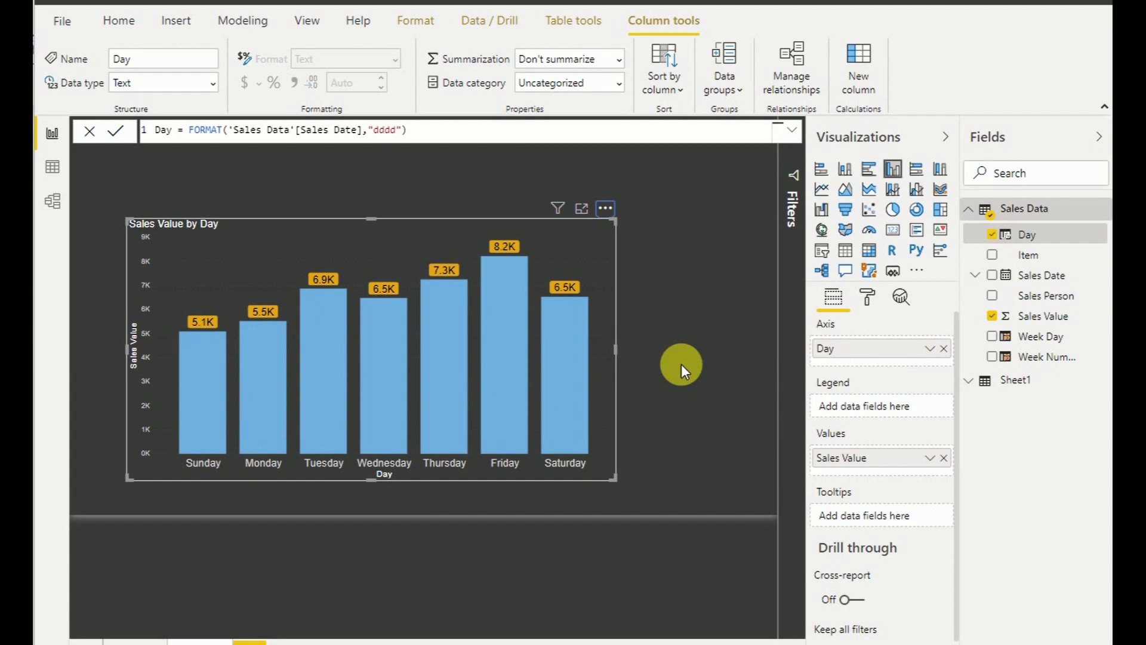
Add a tall unsummarized Week Number table beside the chart, listing weeks 2, 4, 5 through 27.
{"action": "left_click_drag", "start_coordinate": [1032, 357], "coordinate": [739, 307]}
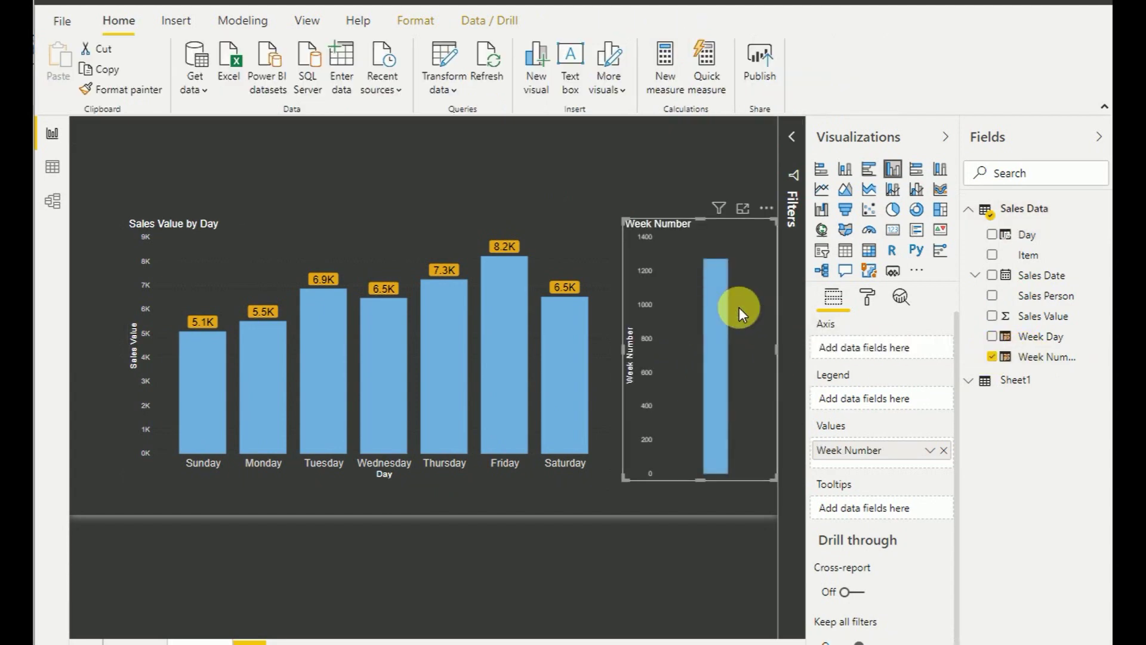
{"action": "left_click", "coordinate": [848, 257]}
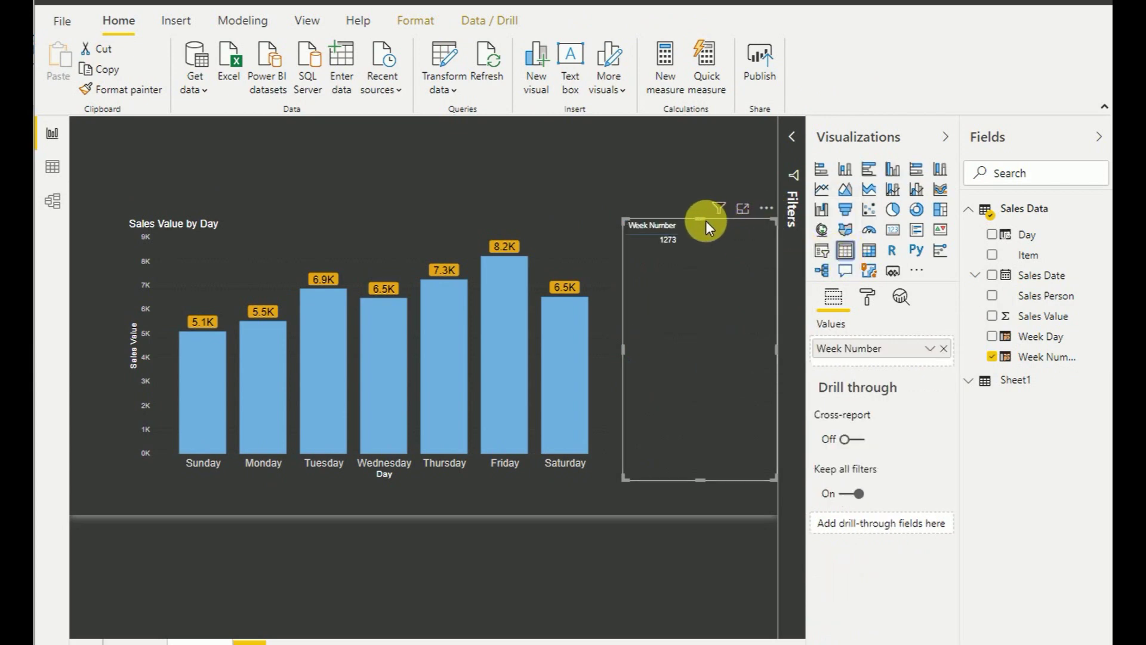
{"action": "left_click_drag", "start_coordinate": [706, 221], "coordinate": [697, 171]}
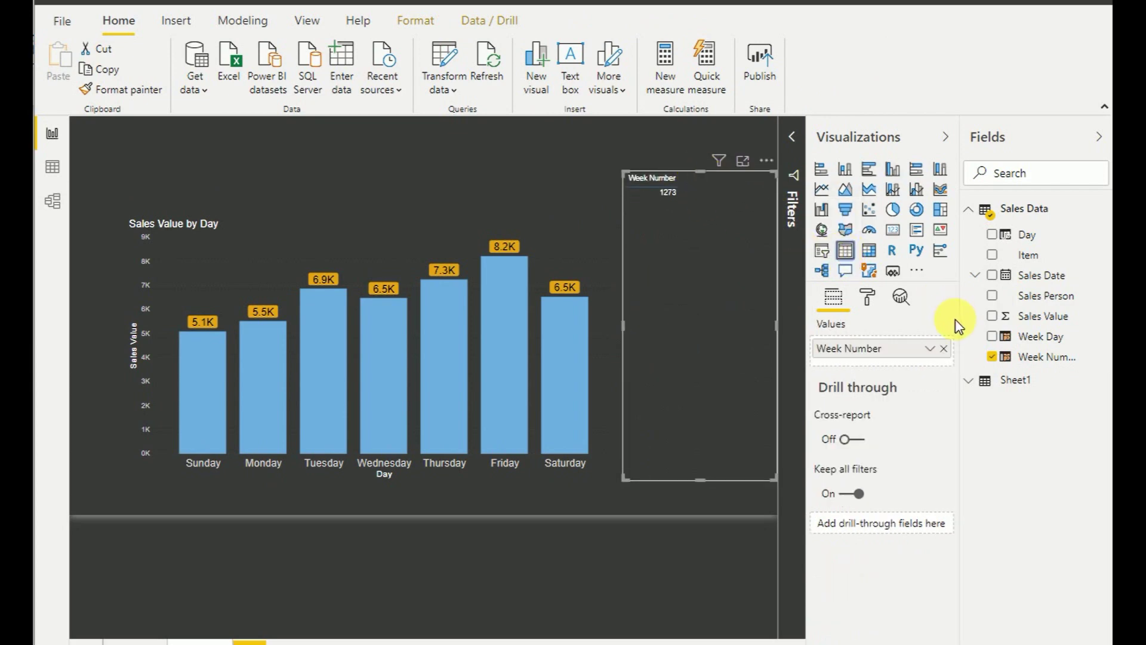
{"action": "left_click", "coordinate": [931, 348]}
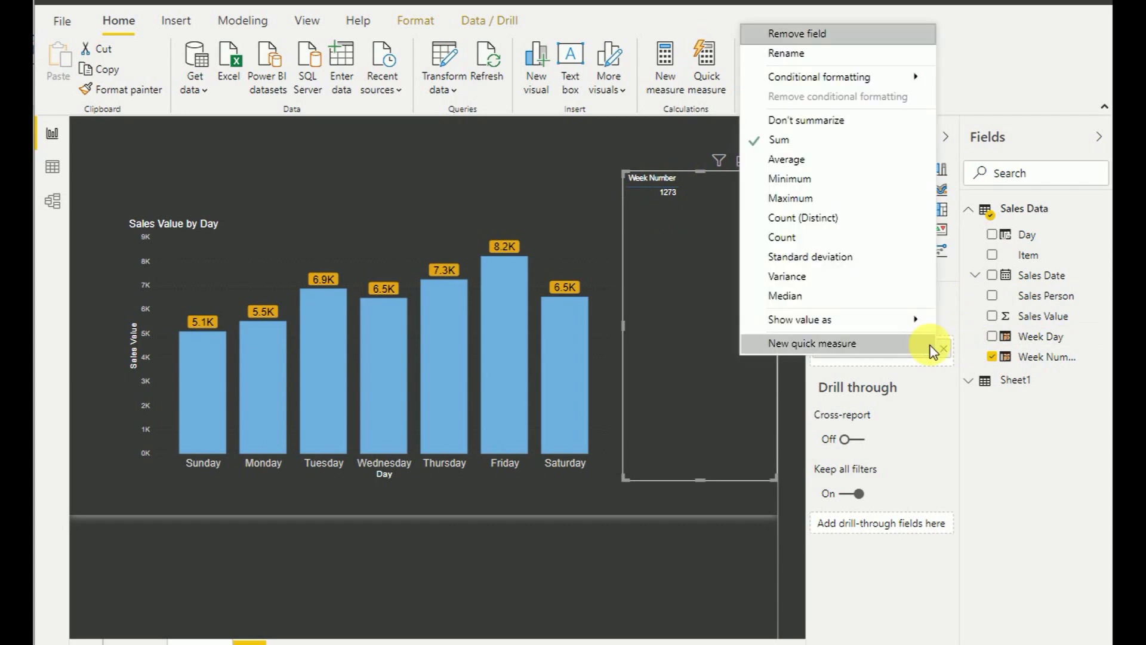
{"action": "left_click", "coordinate": [798, 122]}
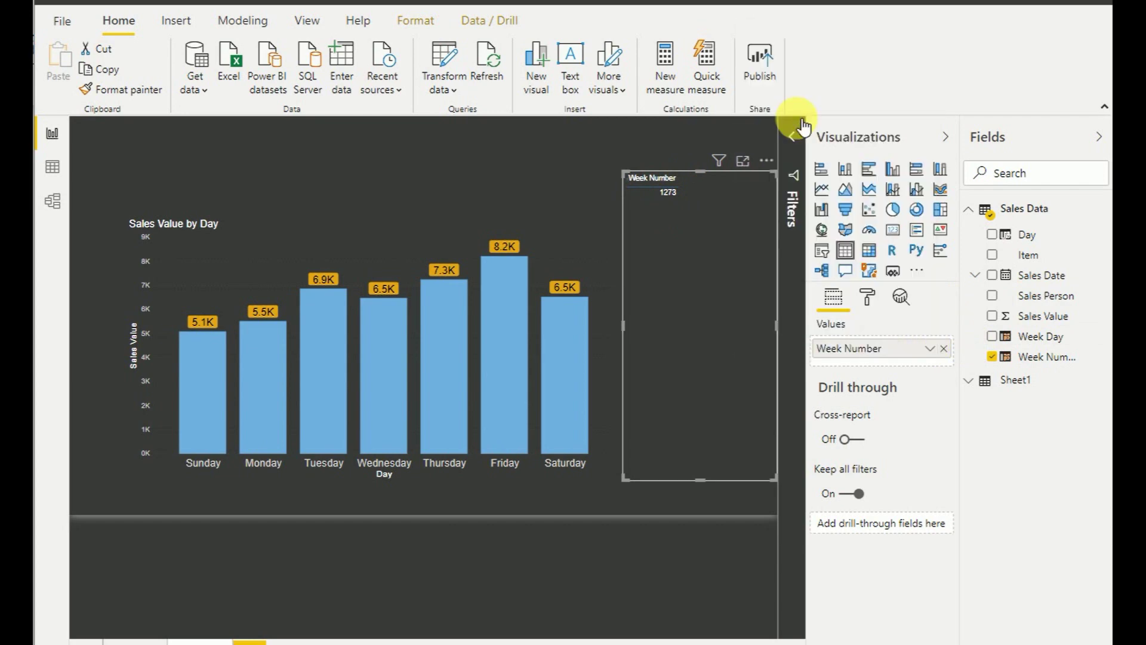
Raise the Week Number table's value text size from 10 to 12 pt, then reselect the table.
{"action": "left_click", "coordinate": [867, 296]}
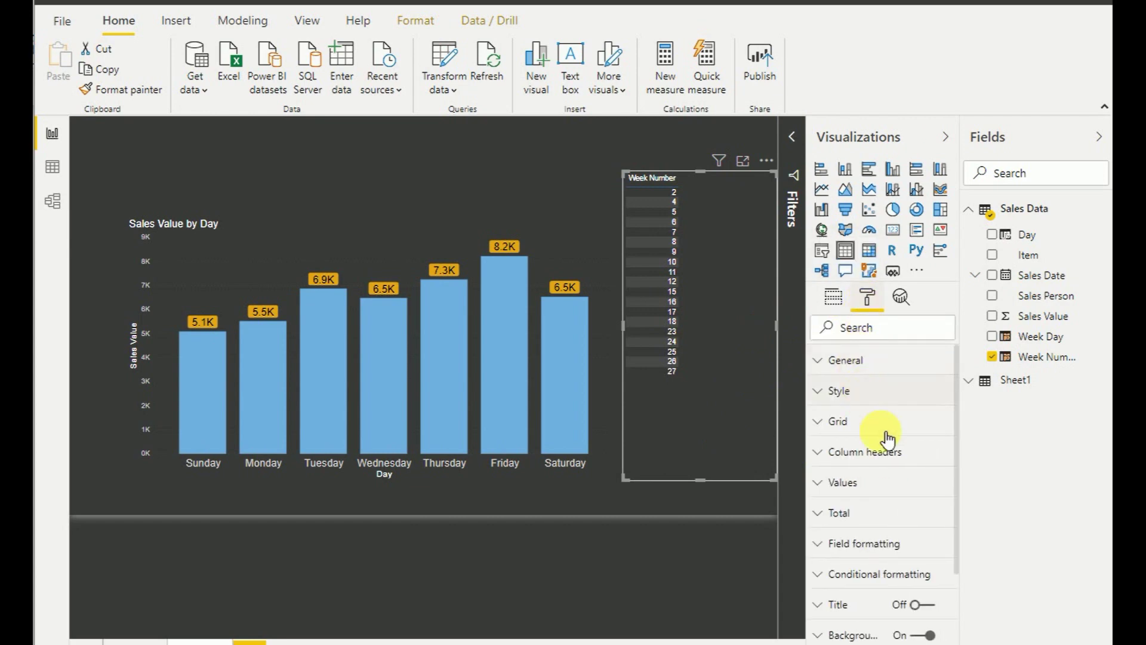
{"action": "left_click", "coordinate": [876, 481]}
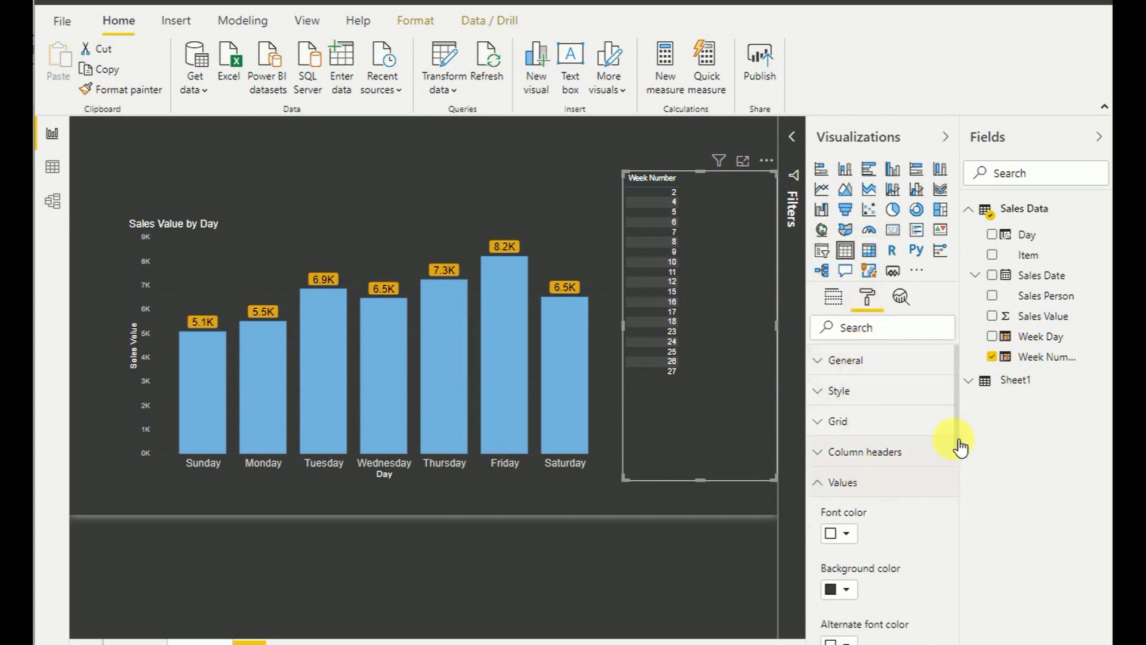
{"action": "left_click_drag", "start_coordinate": [954, 443], "coordinate": [972, 578]}
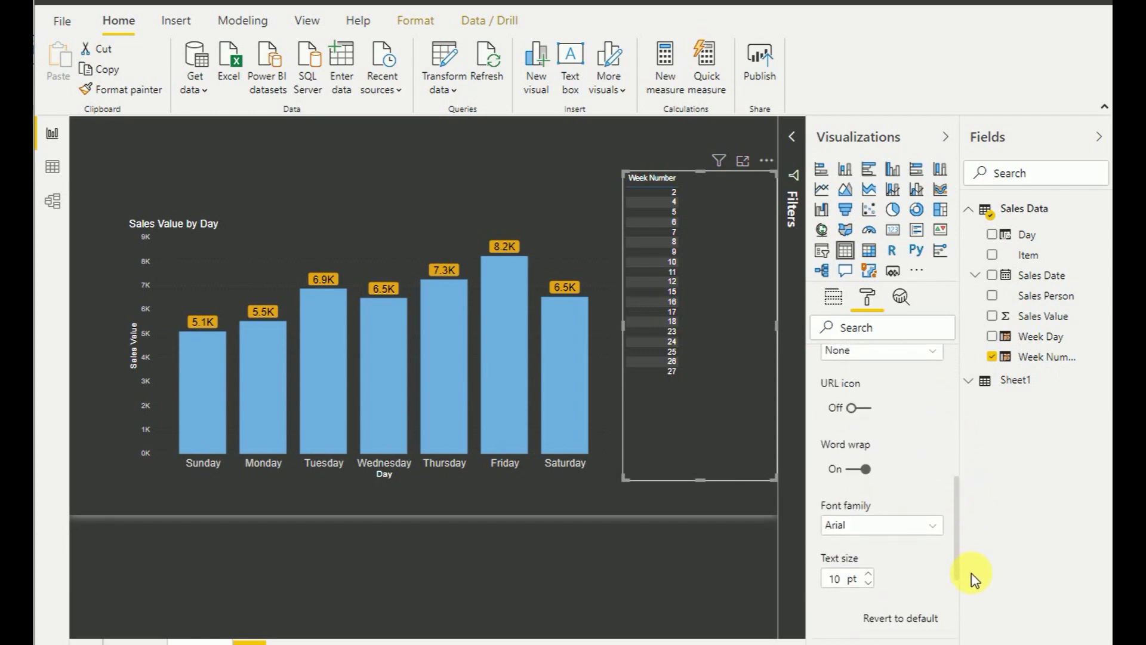
{"action": "left_click", "coordinate": [868, 563]}
{"action": "left_click", "coordinate": [868, 563]}
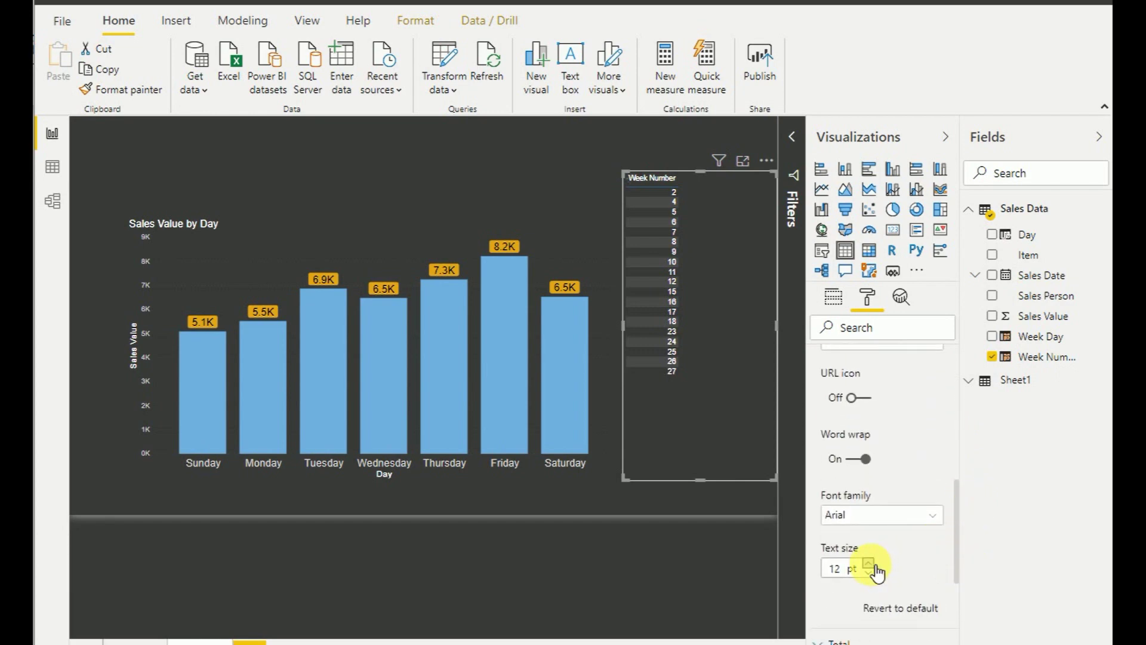
{"action": "left_click", "coordinate": [553, 169]}
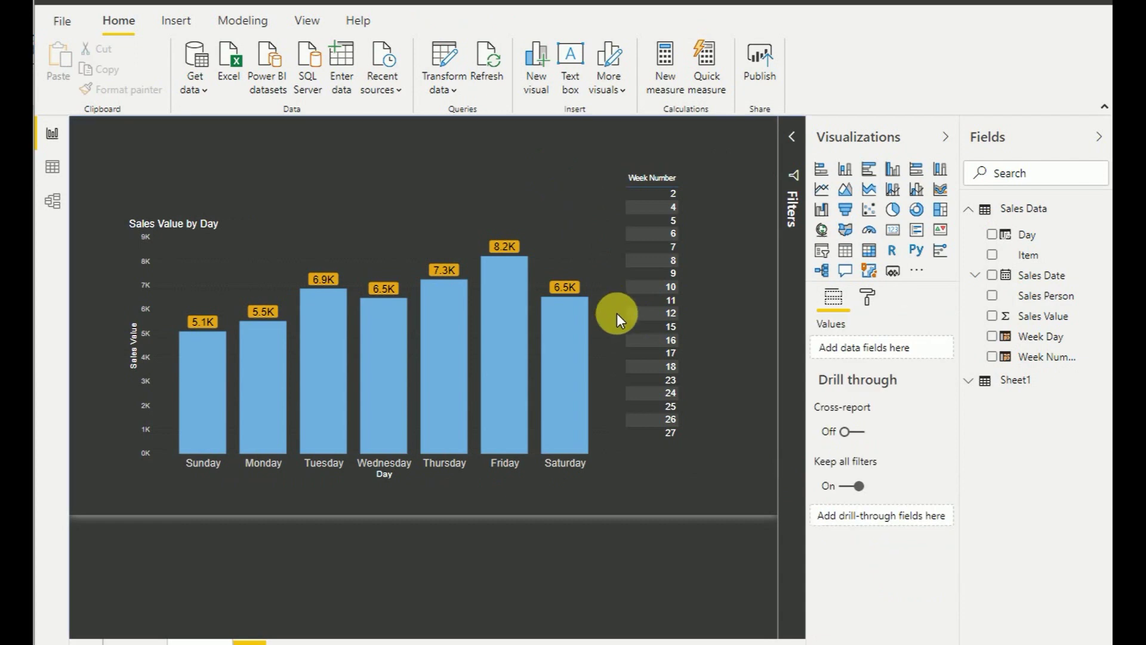
{"action": "left_click", "coordinate": [715, 301]}
Narrow the Week Number table and cross-filter the chart through weeks 15, 9, 6, ending on week 16.
{"action": "left_click_drag", "start_coordinate": [621, 334], "coordinate": [675, 328]}
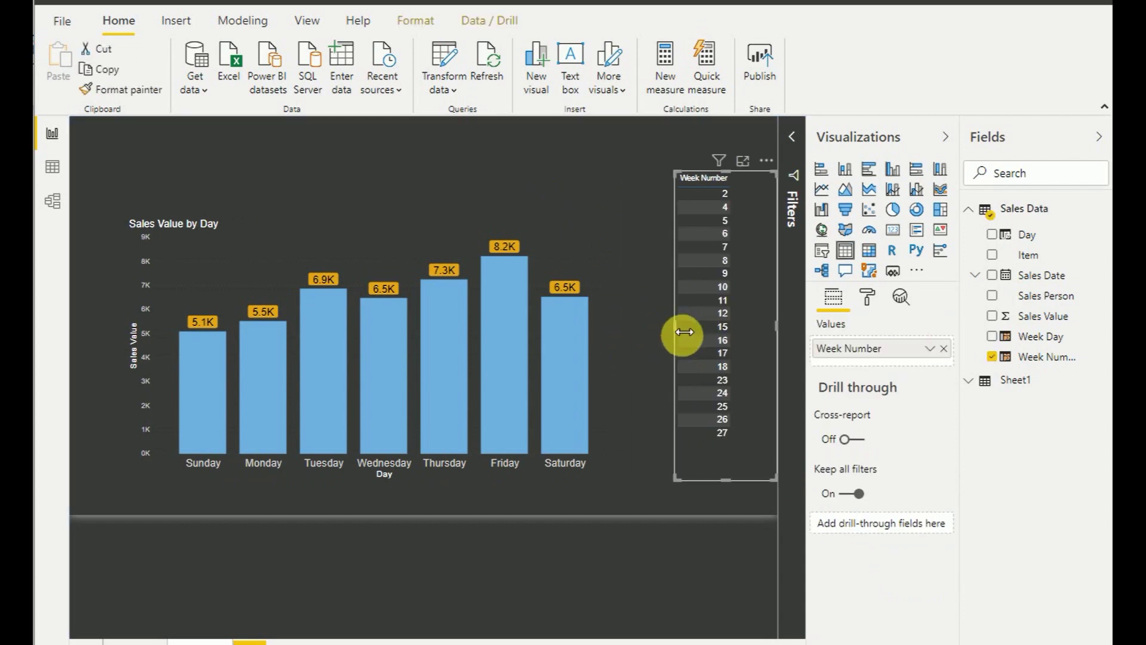
{"action": "left_click", "coordinate": [709, 323]}
{"action": "left_click", "coordinate": [714, 272]}
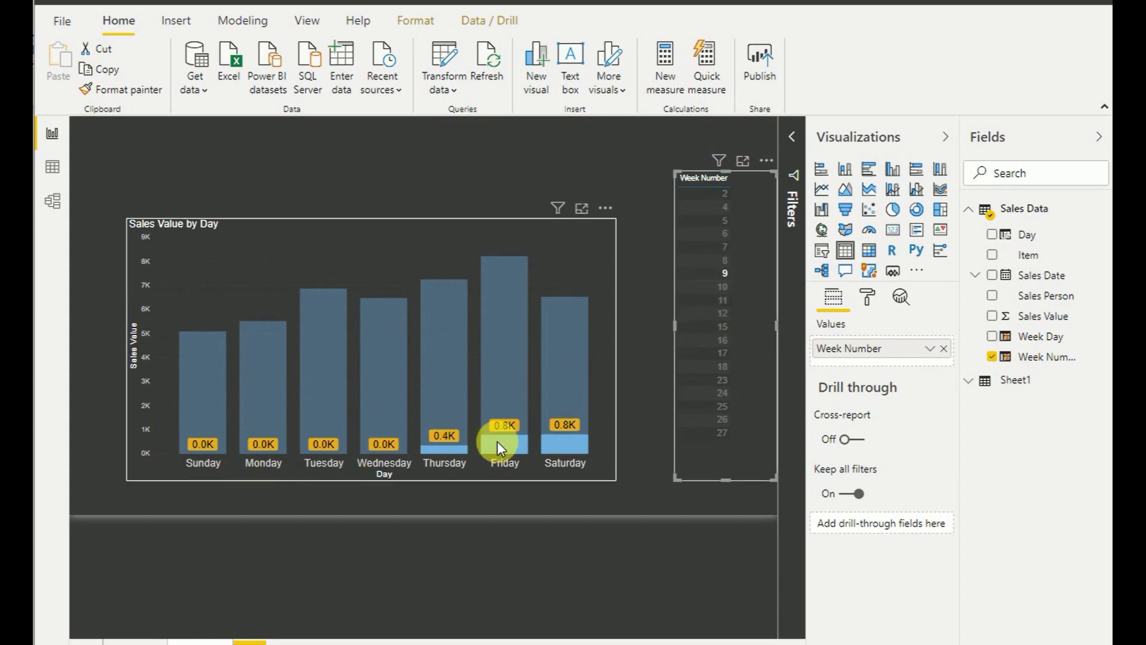
{"action": "left_click", "coordinate": [704, 235]}
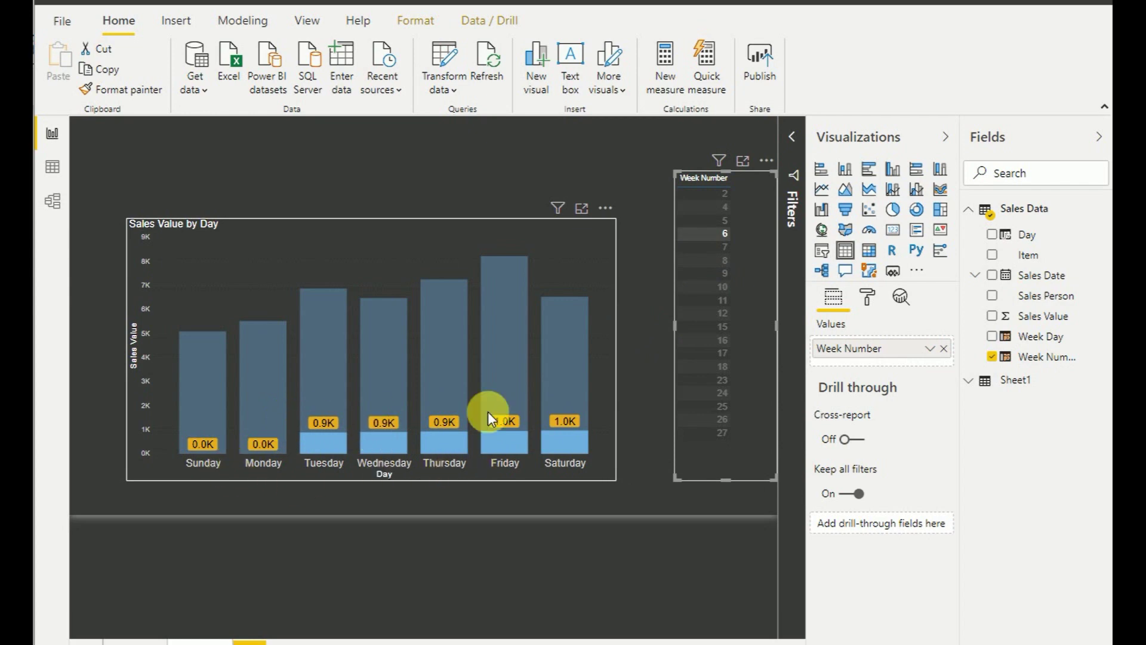
{"action": "left_click", "coordinate": [721, 346]}
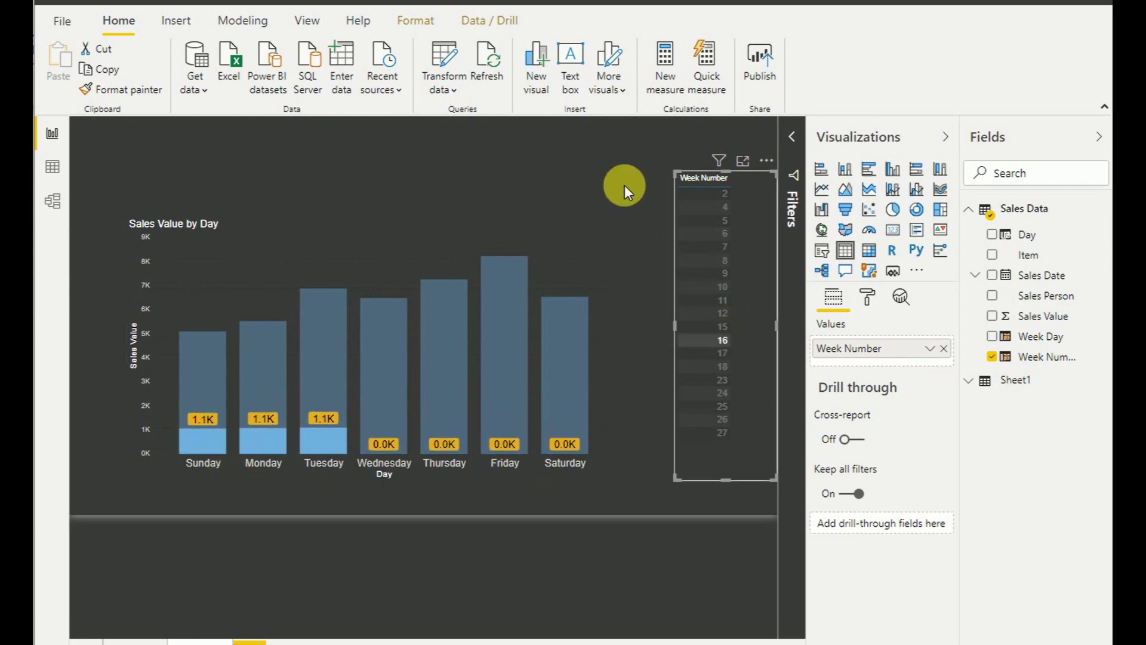
{"action": "left_click", "coordinate": [600, 165]}
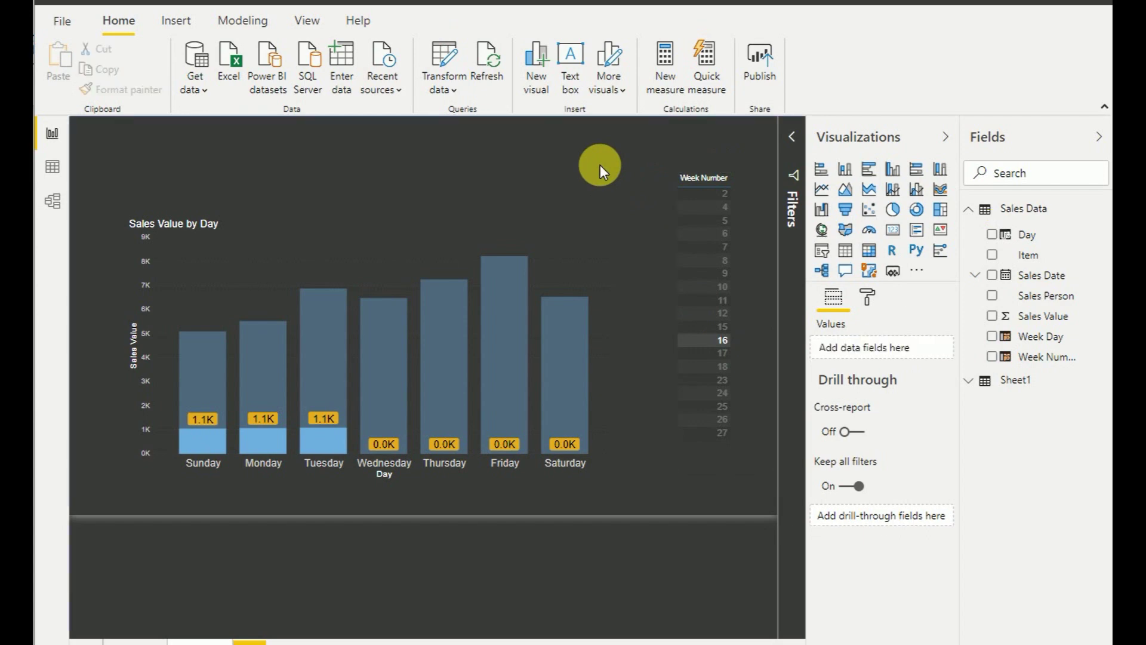